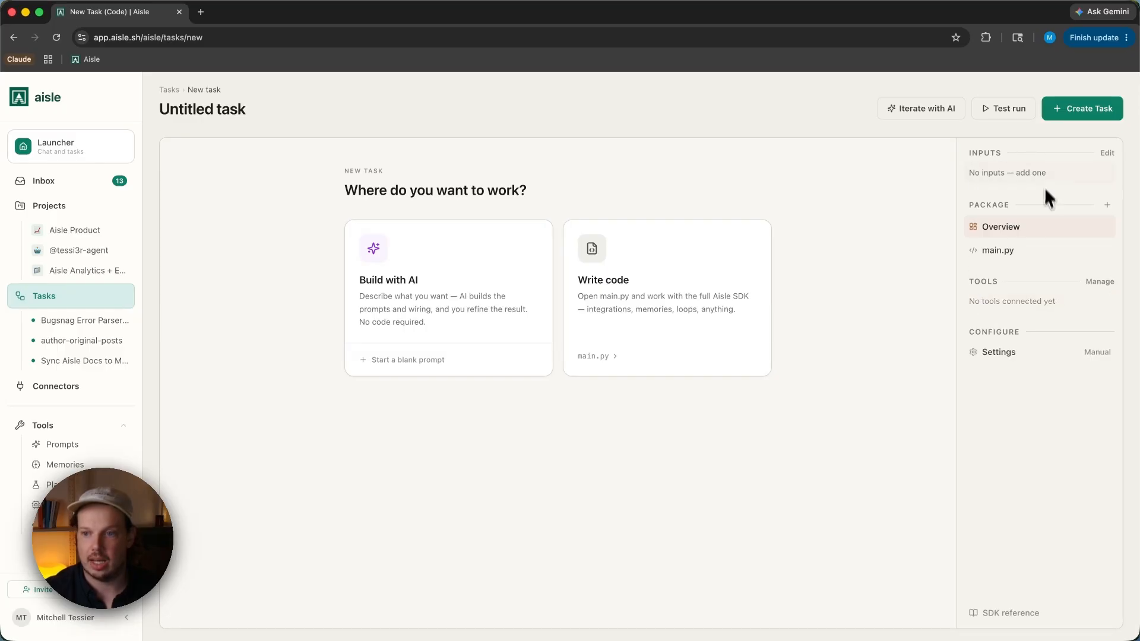
# - Add the Fathom integration to the task by searching integrations and enabling its Fathom connection
pyautogui.click(1092, 291)
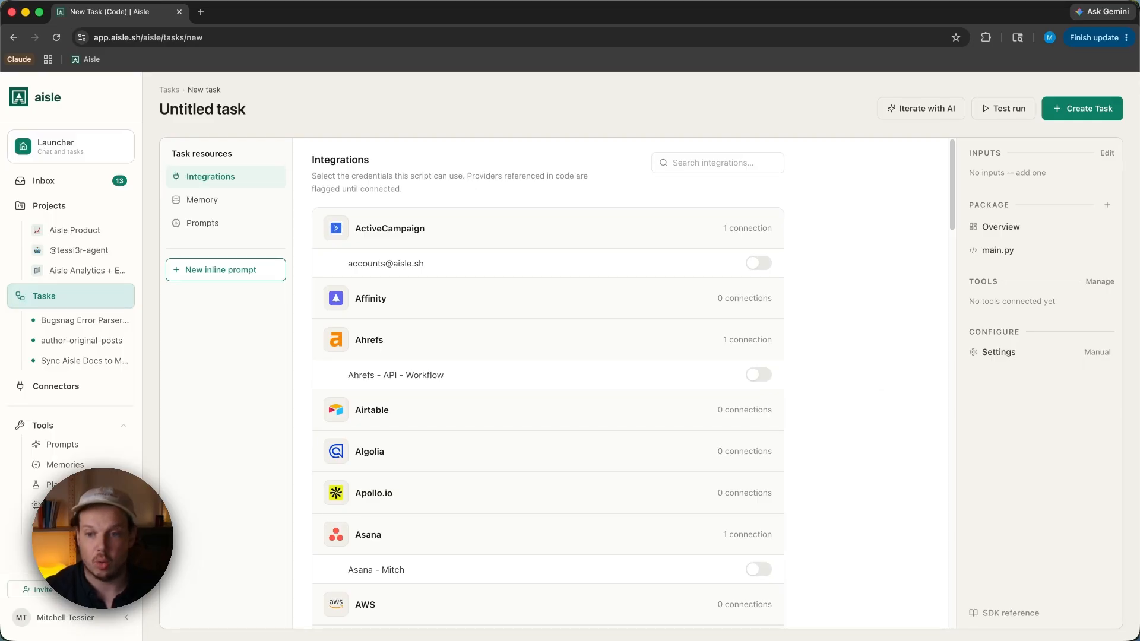
pyautogui.click(751, 165)
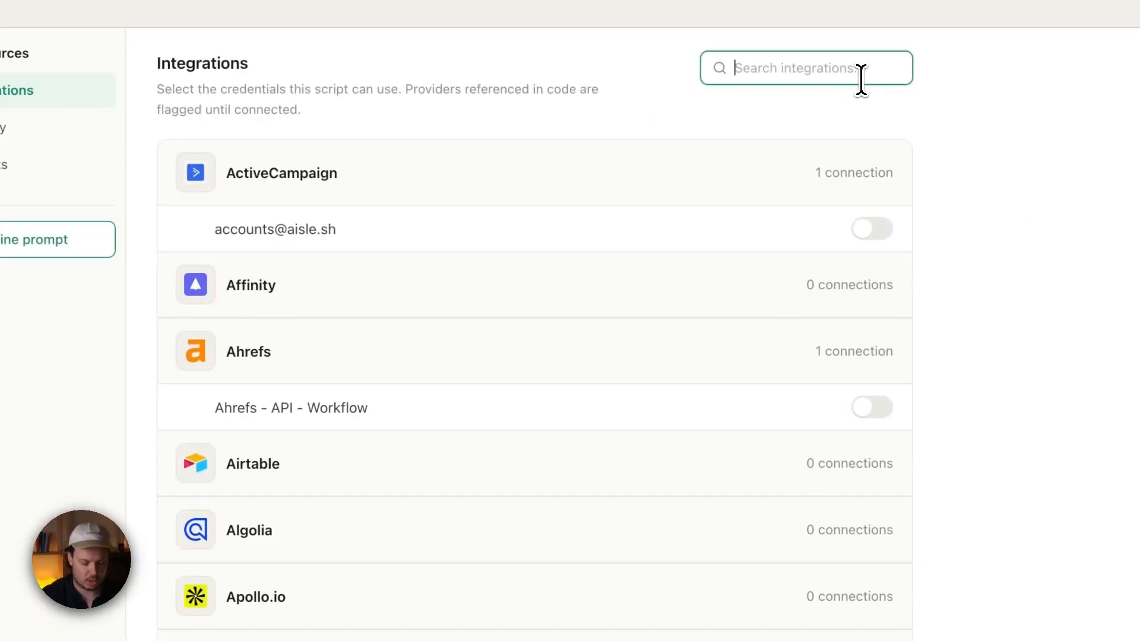
pyautogui.write('Fathom')
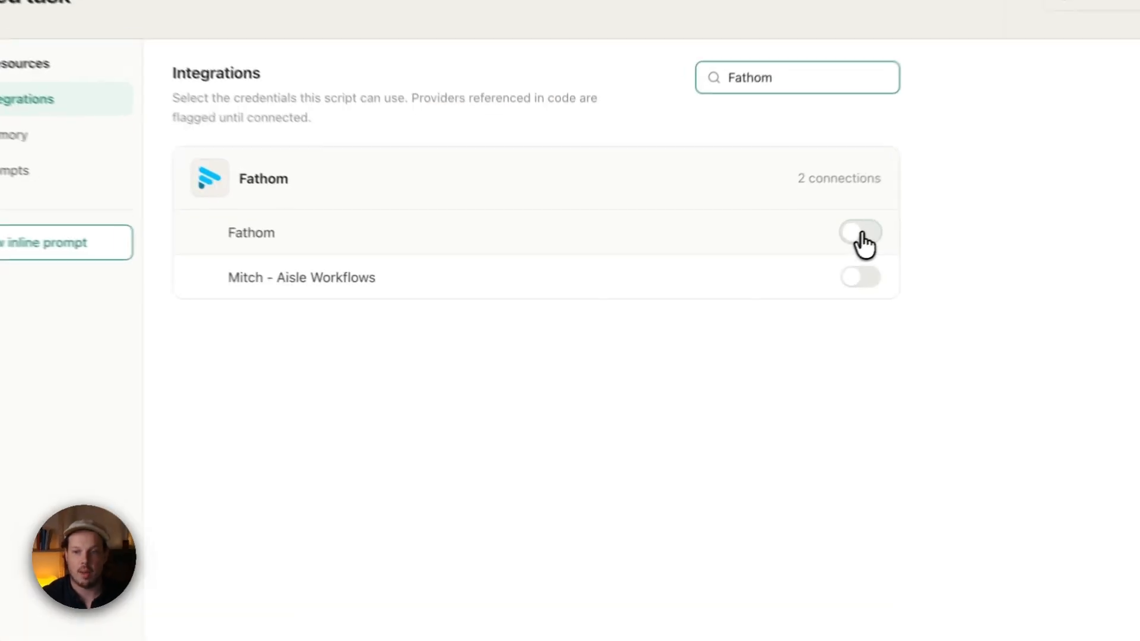
pyautogui.click(758, 263)
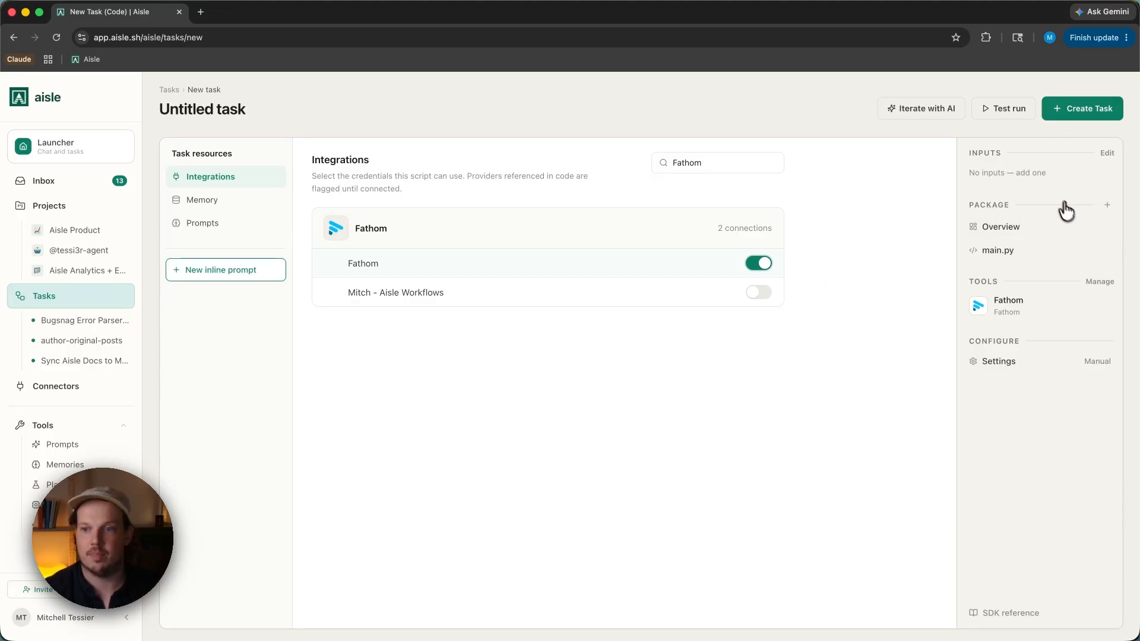
# - View the task's main.py starter code and return to the task overview
pyautogui.click(1022, 231)
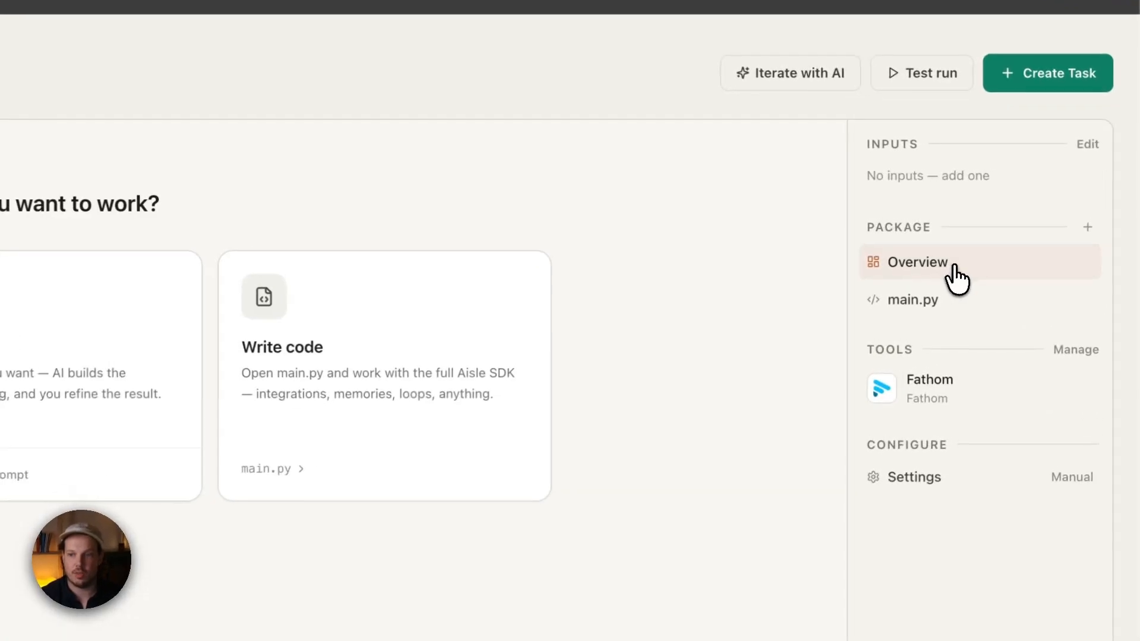
pyautogui.click(947, 324)
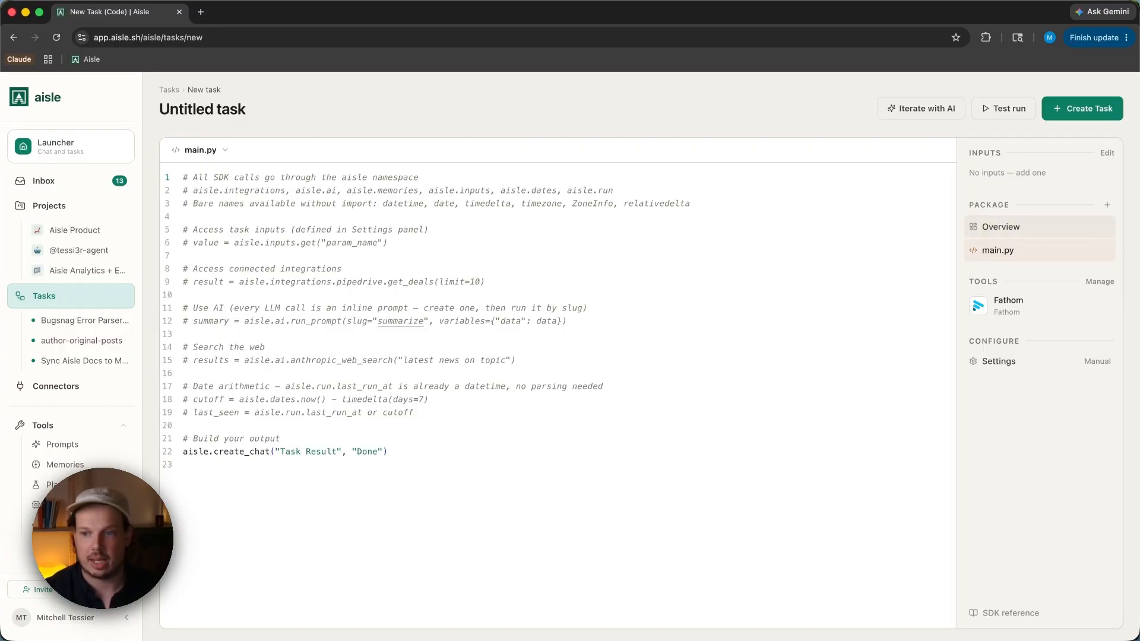
pyautogui.click(1039, 227)
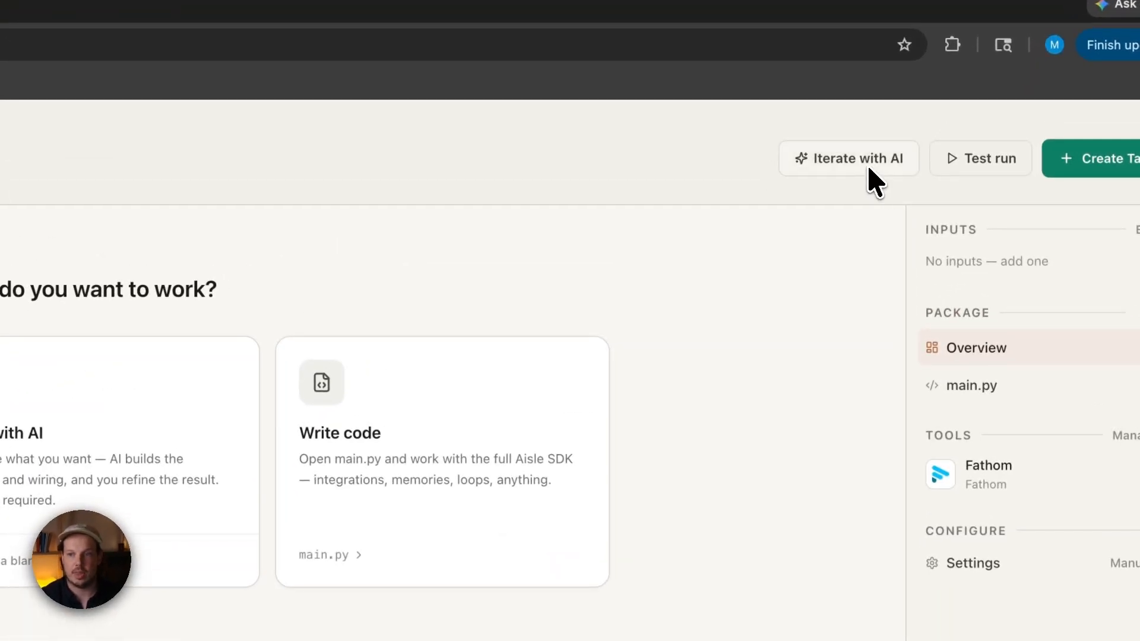
# - Ask the AI builder to fetch a Fathom meeting summary from a meeting-name input and compose a short overview of at most 280 characters
pyautogui.click(220, 431)
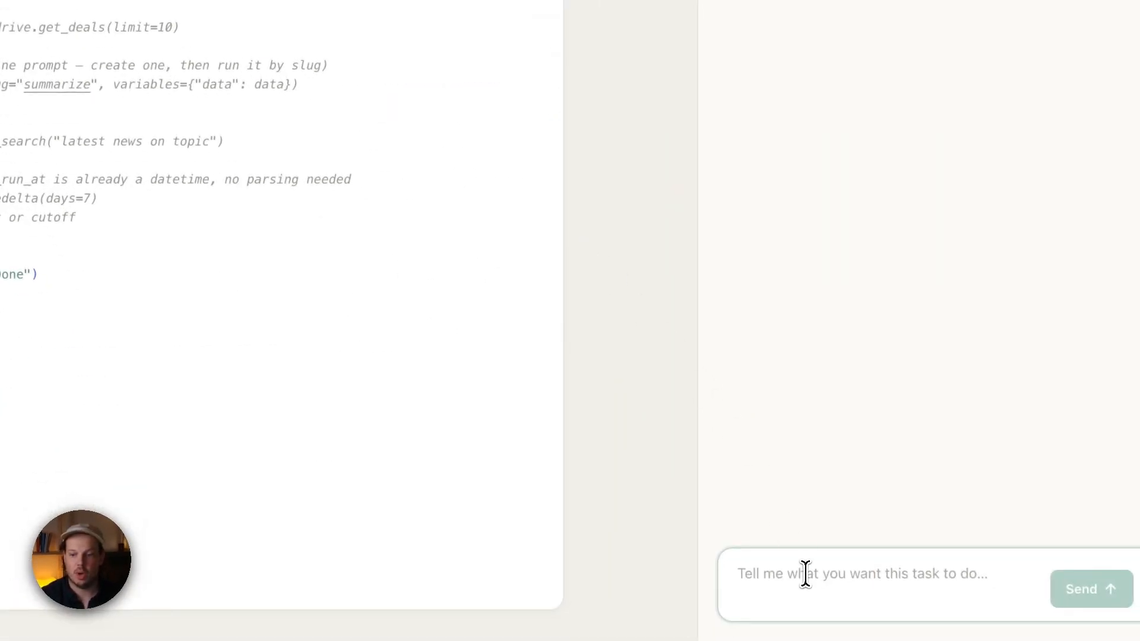
pyautogui.click(806, 574)
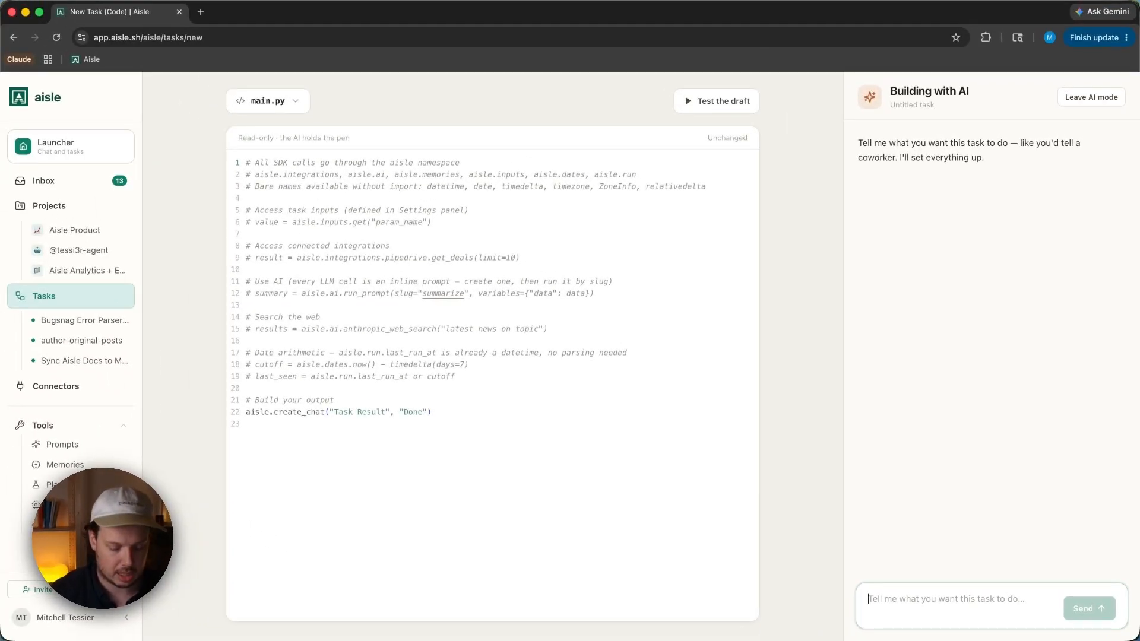
pyautogui.write('I')
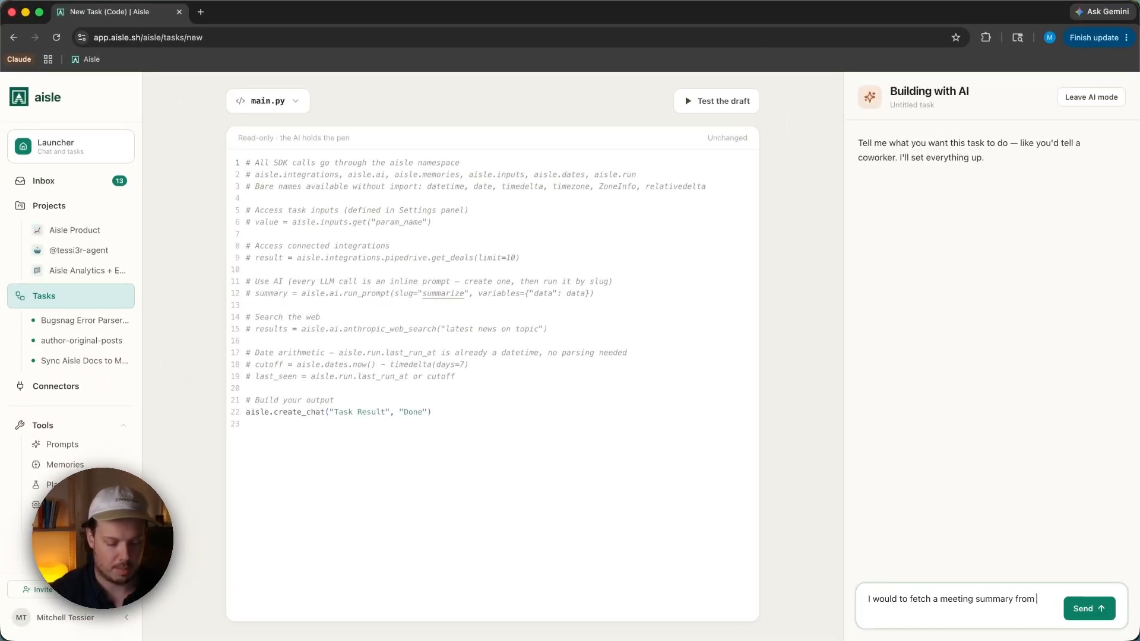
pyautogui.write('hom')
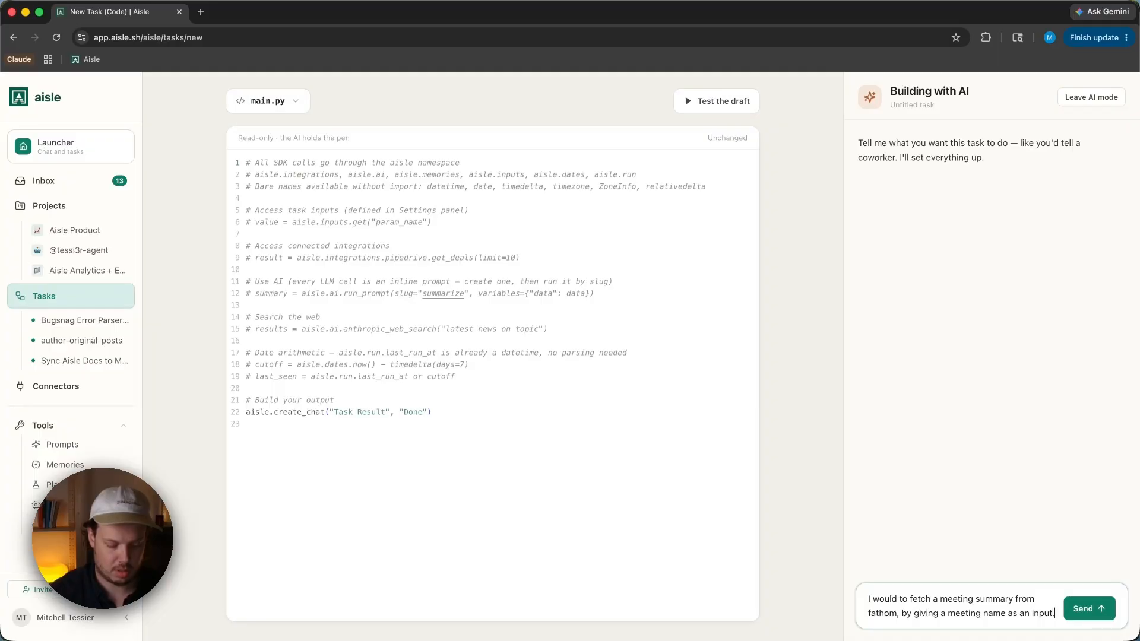
pyautogui.write('The')
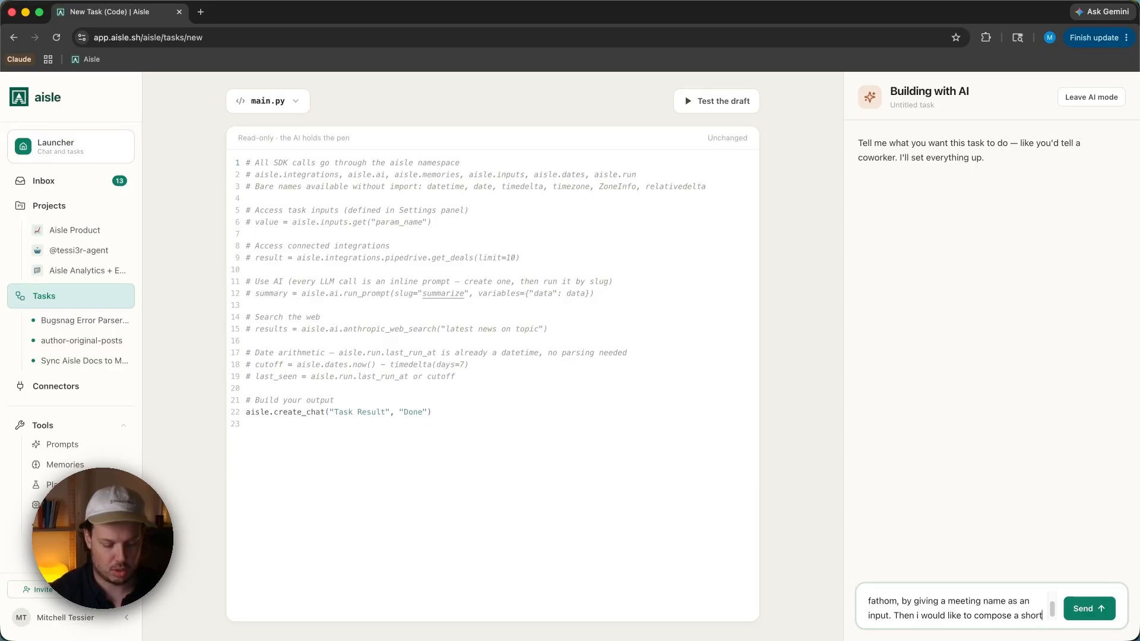
pyautogui.write('overview of that meeting, max 280 charact')
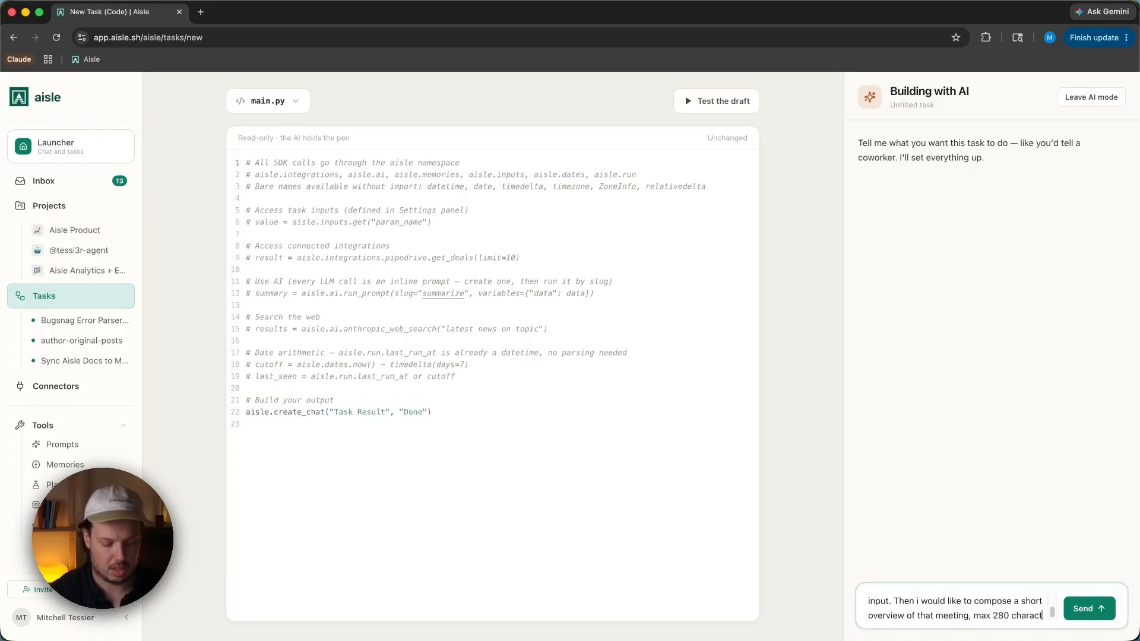
pyautogui.write('ers.')
pyautogui.click(1099, 609)
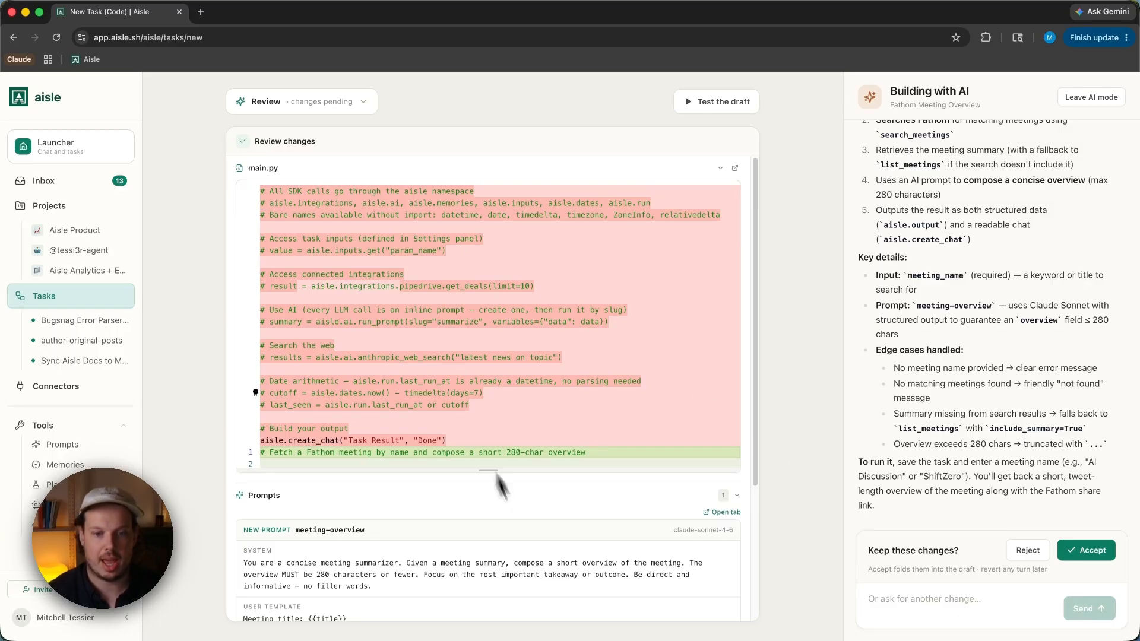
# - Review the AI's proposed code, prompt, inputs and settings, then accept the changes
pyautogui.scroll(-5, 534, 555)
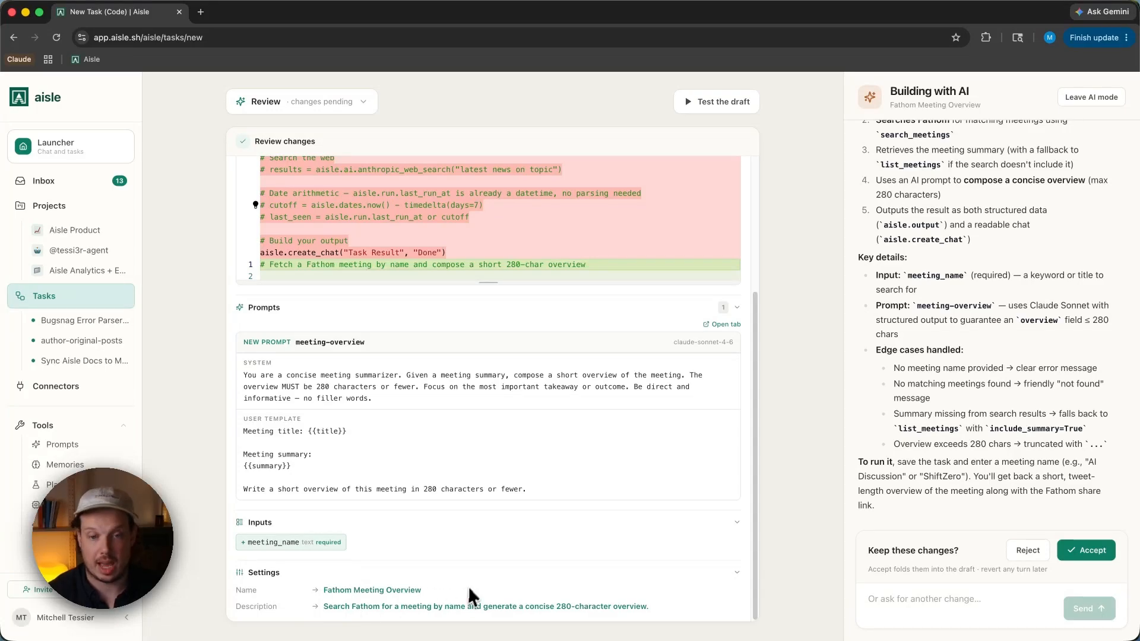
pyautogui.scroll(1, 473, 585)
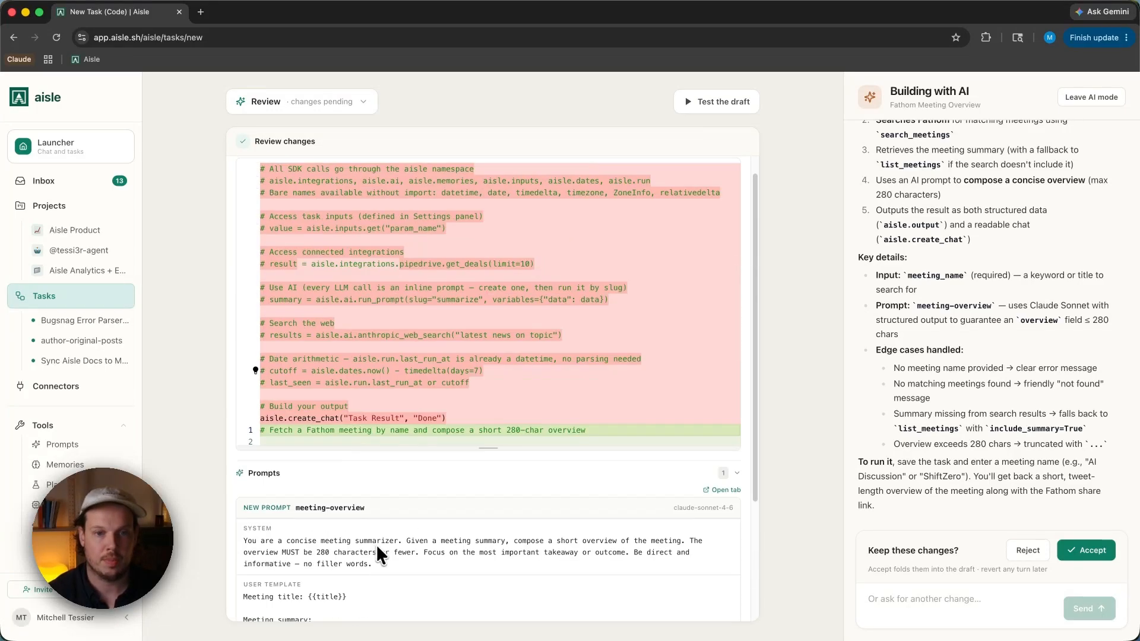
pyautogui.scroll(-5, 465, 347)
pyautogui.scroll(-5, 466, 358)
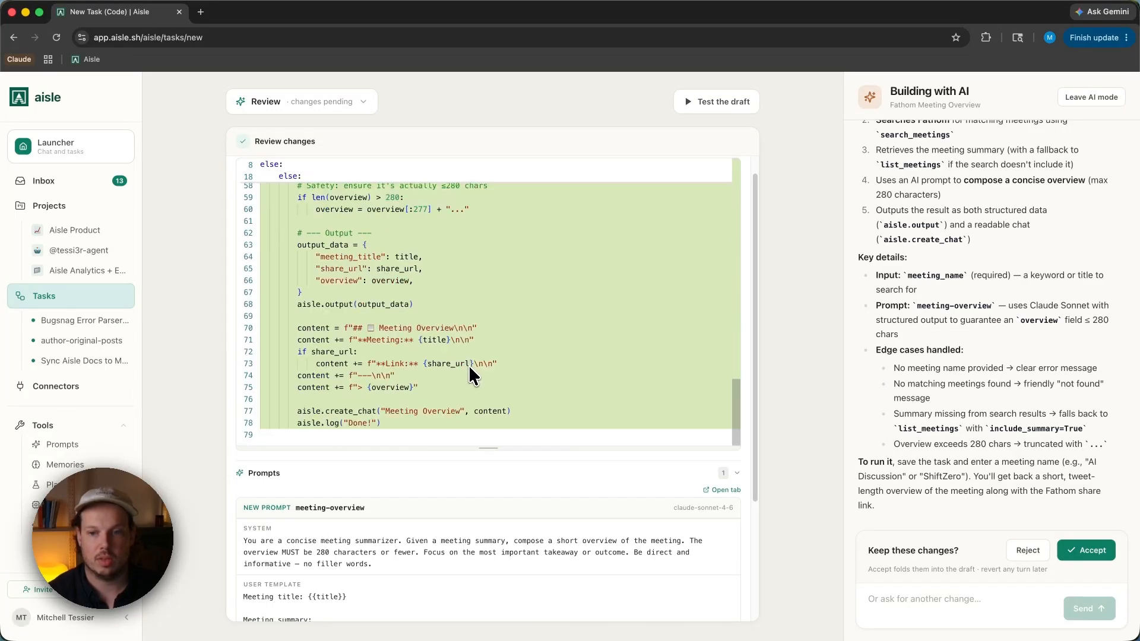
pyautogui.scroll(6, 469, 366)
pyautogui.scroll(5, 470, 377)
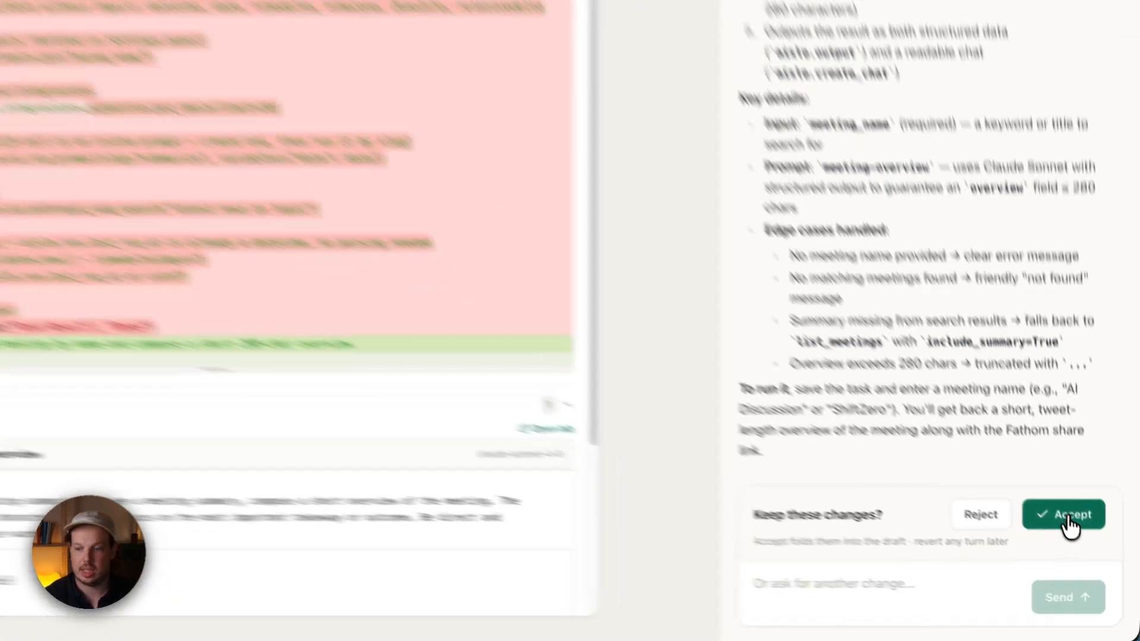
pyautogui.click(1087, 551)
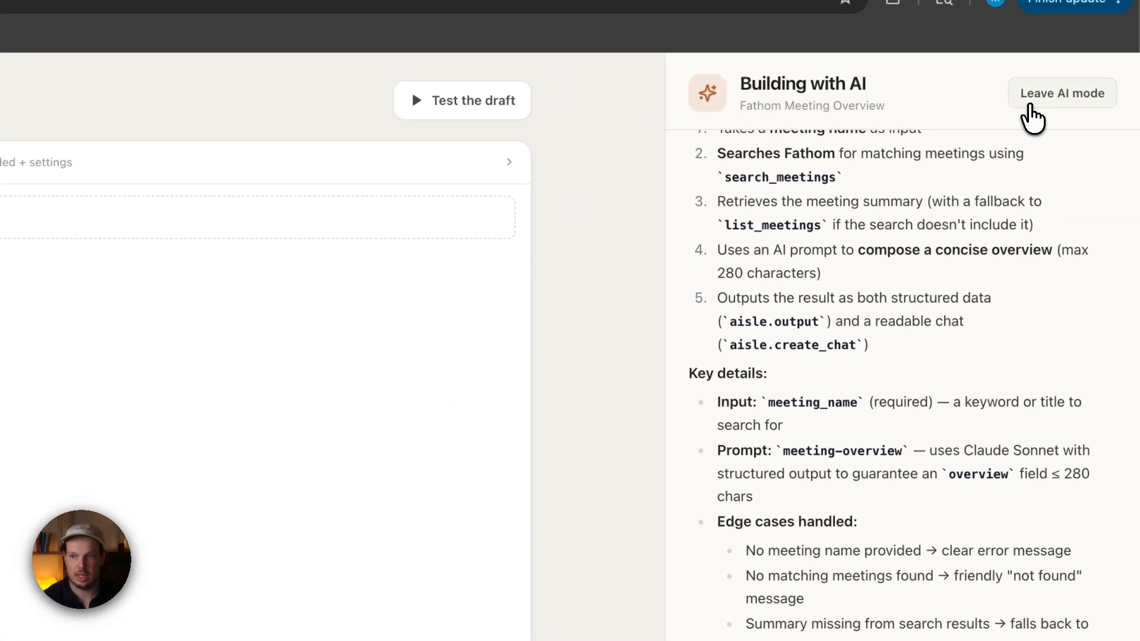
# - Leave AI mode and open the meeting-overview prompt to inspect its messages and output schema
pyautogui.click(1032, 109)
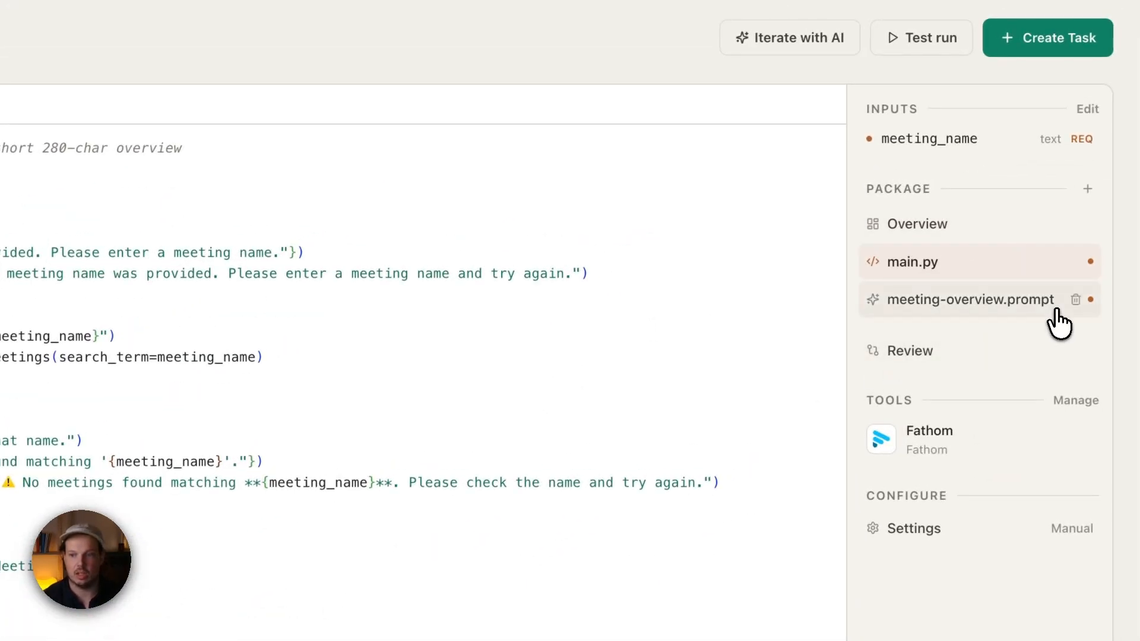
pyautogui.click(970, 301)
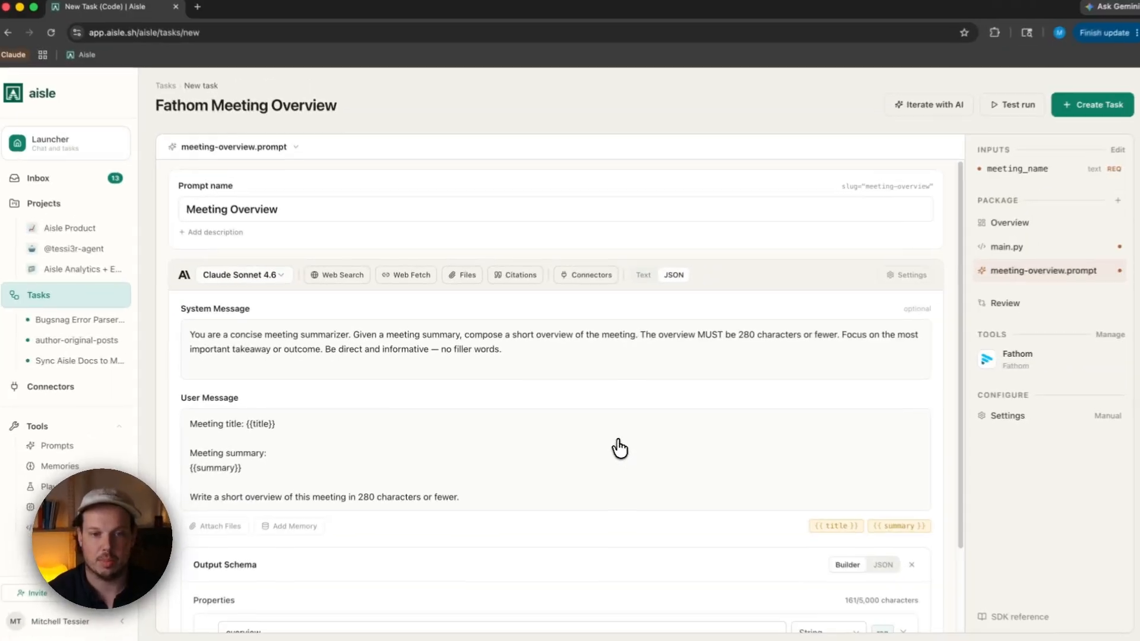
pyautogui.scroll(-3, 612, 502)
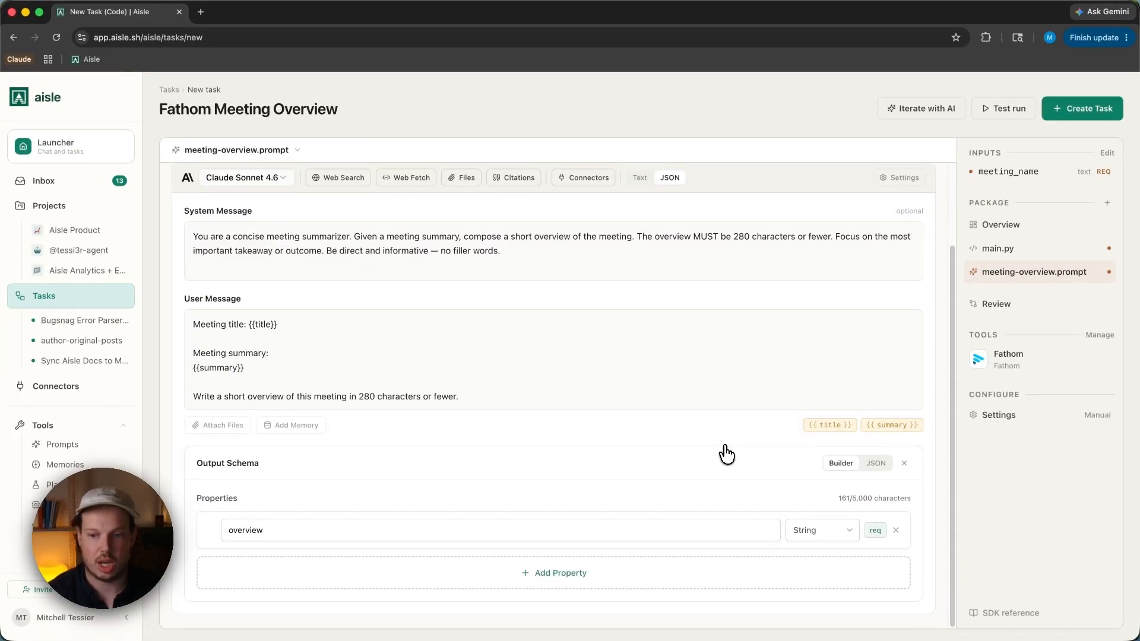
pyautogui.scroll(3, 523, 386)
# - Browse the available models for the meeting-overview prompt without changing the selection
pyautogui.click(241, 277)
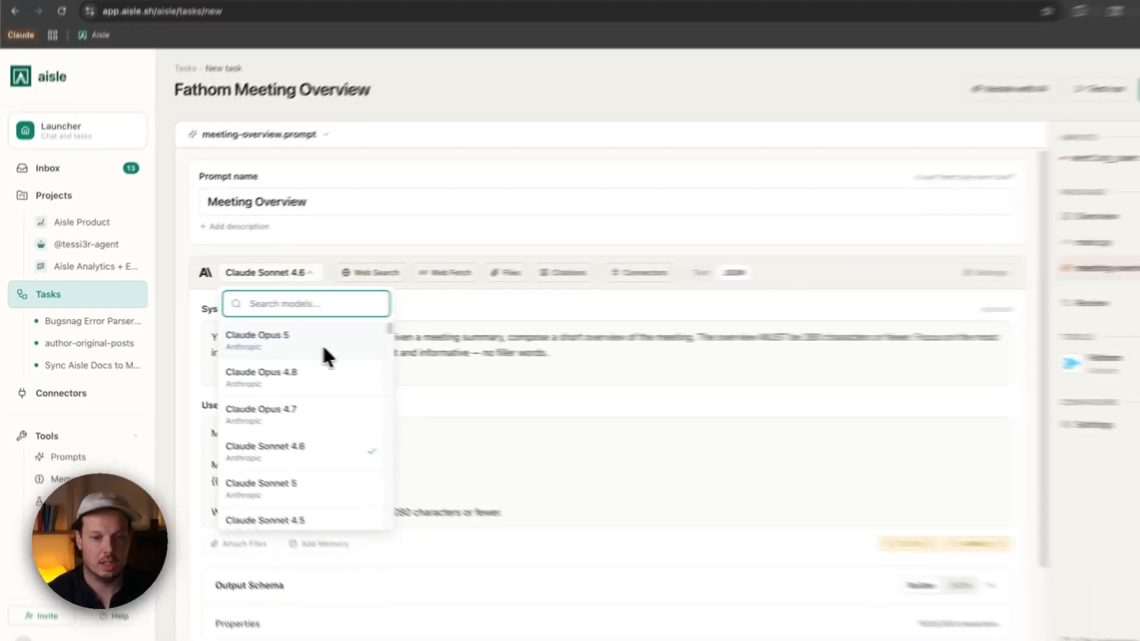
pyautogui.scroll(-5, 477, 370)
pyautogui.scroll(-8, 306, 394)
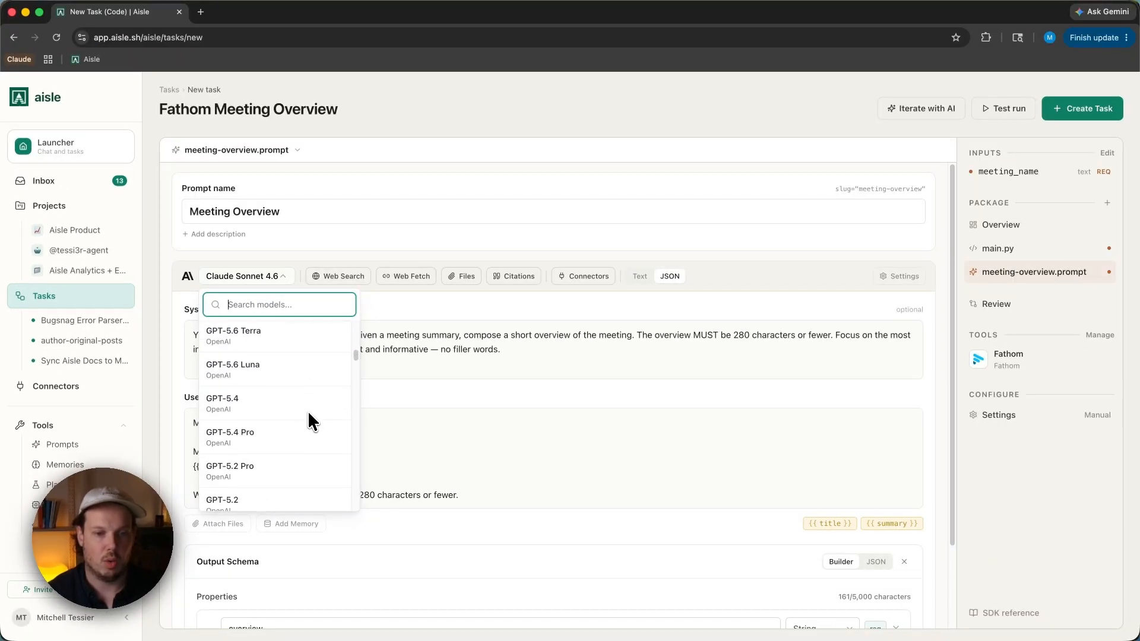
pyautogui.scroll(-6, 293, 409)
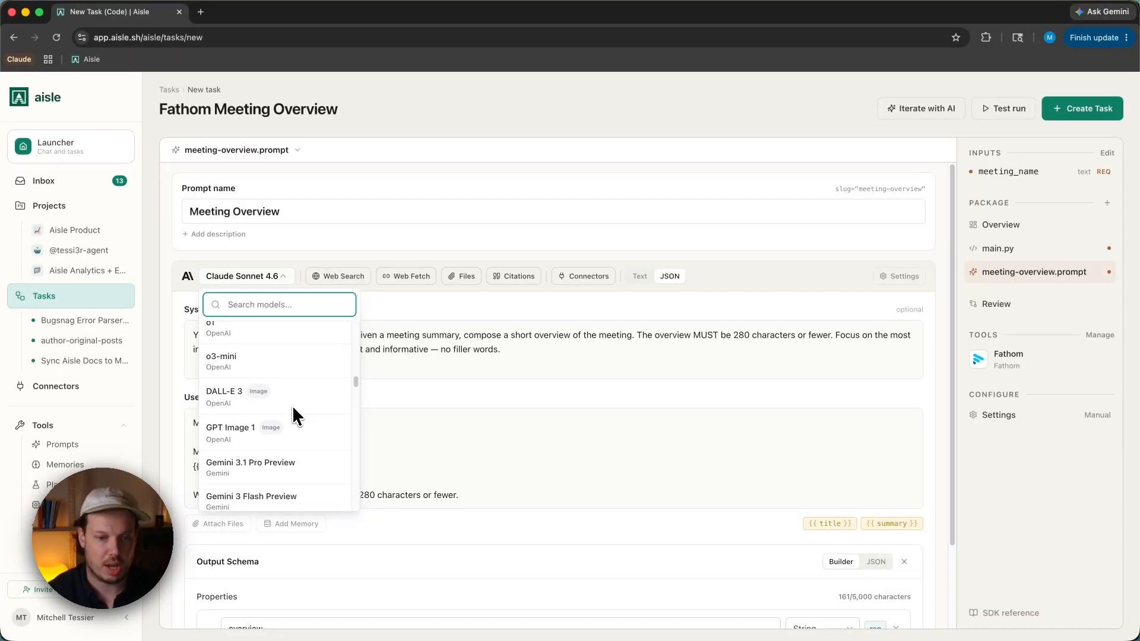
pyautogui.click(290, 259)
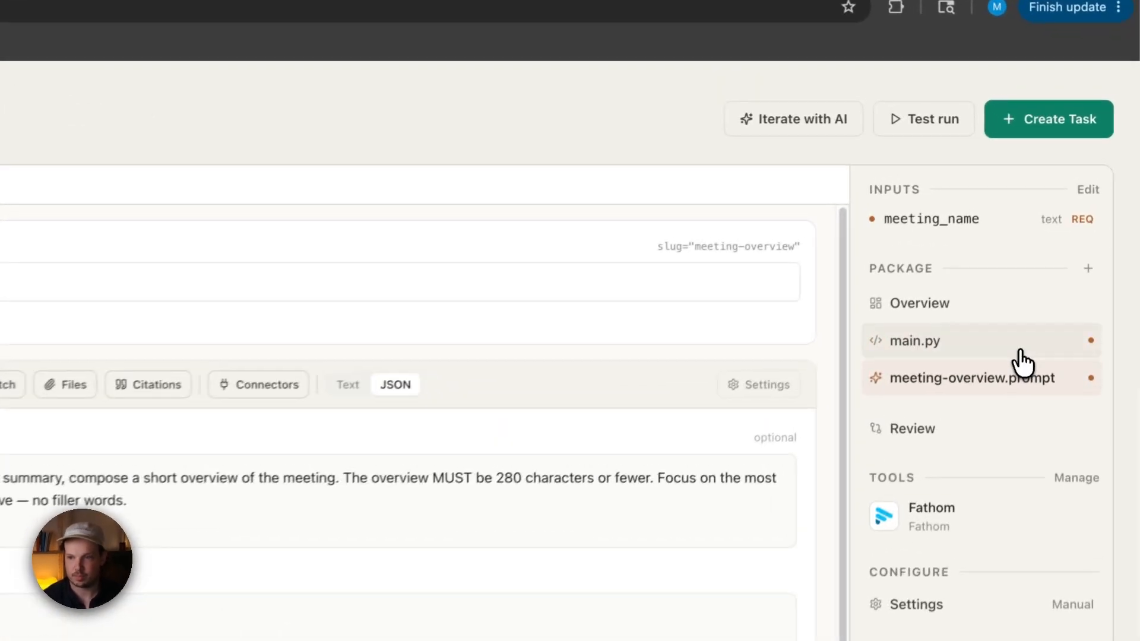
# - Open the task's input settings and expand the meeting_name input's details
pyautogui.click(1063, 252)
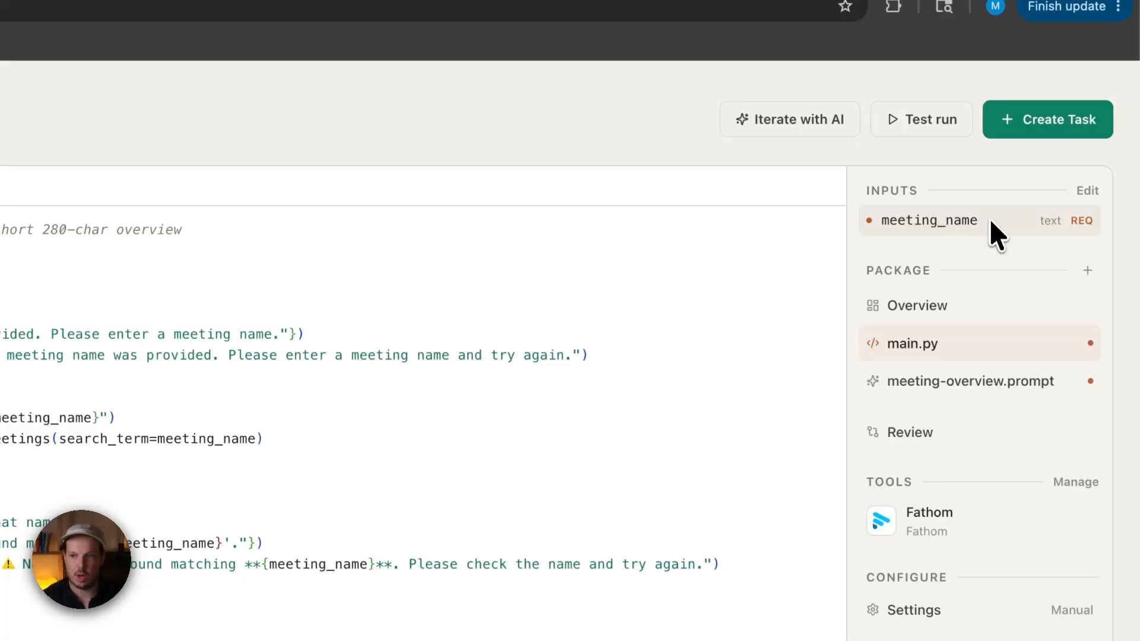
pyautogui.click(1081, 191)
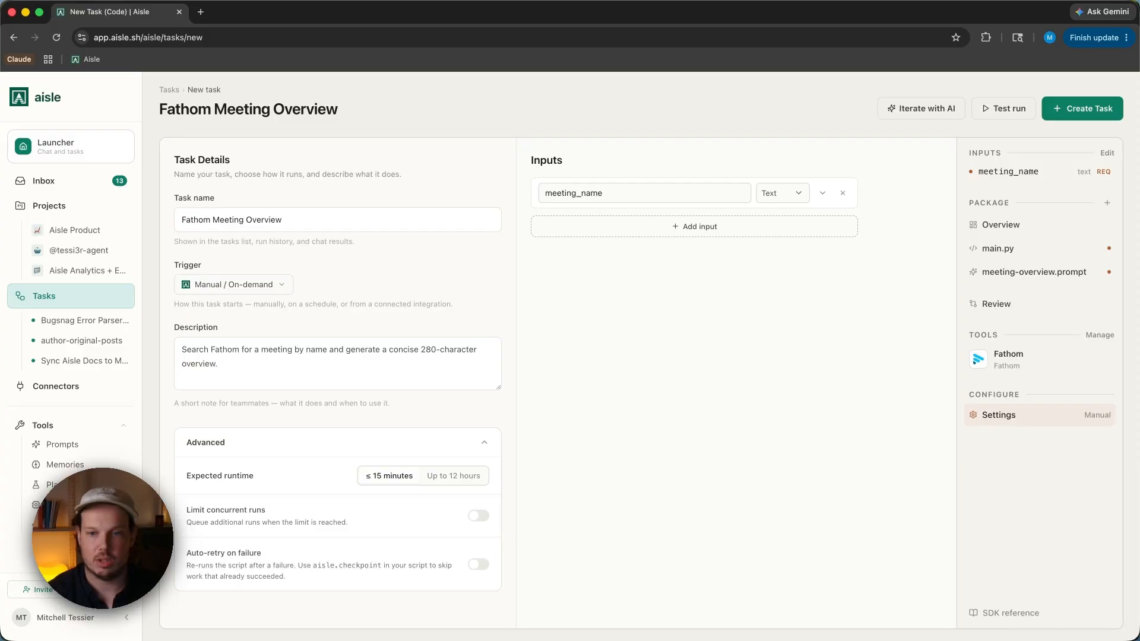
pyautogui.click(822, 195)
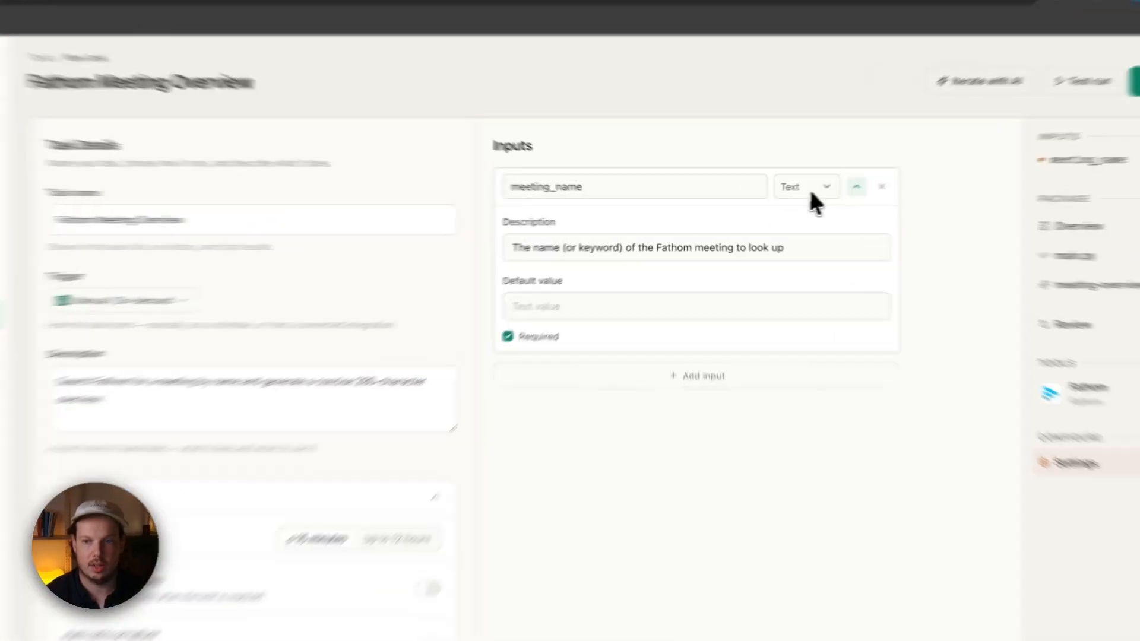
# - Browse the type options for the meeting_name input, keeping it as Text
pyautogui.click(789, 193)
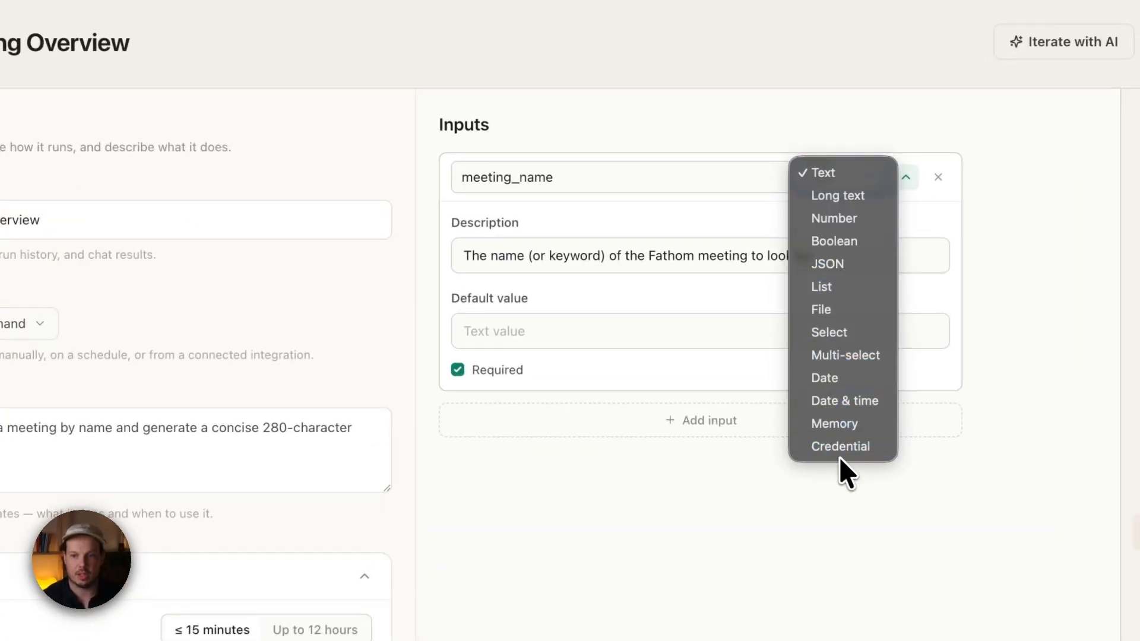
pyautogui.click(847, 144)
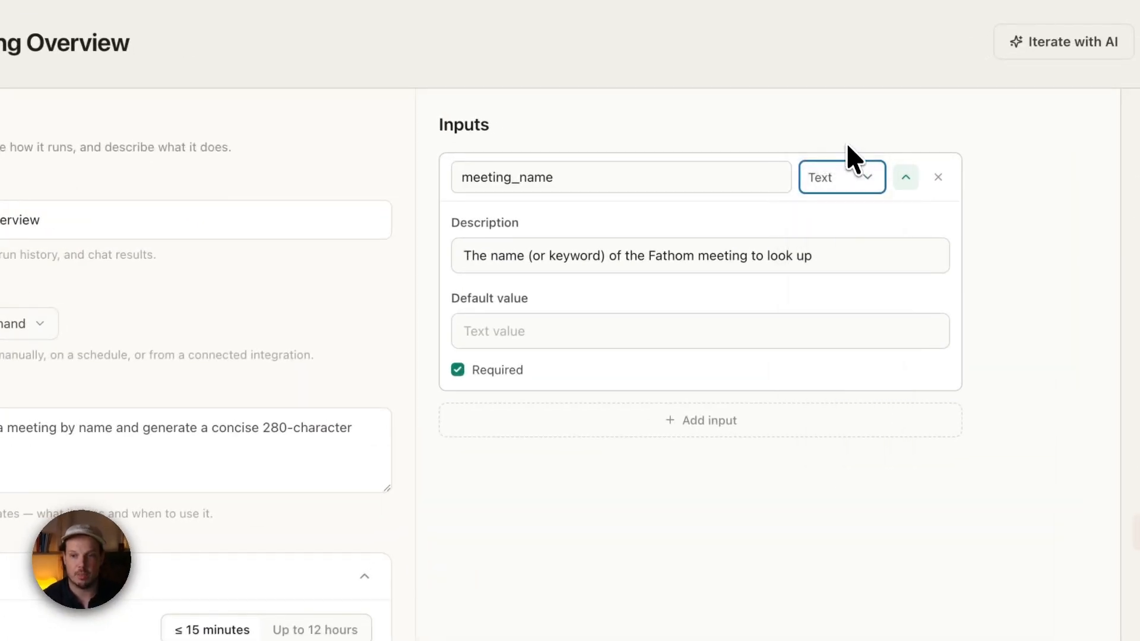
pyautogui.click(855, 178)
pyautogui.click(347, 266)
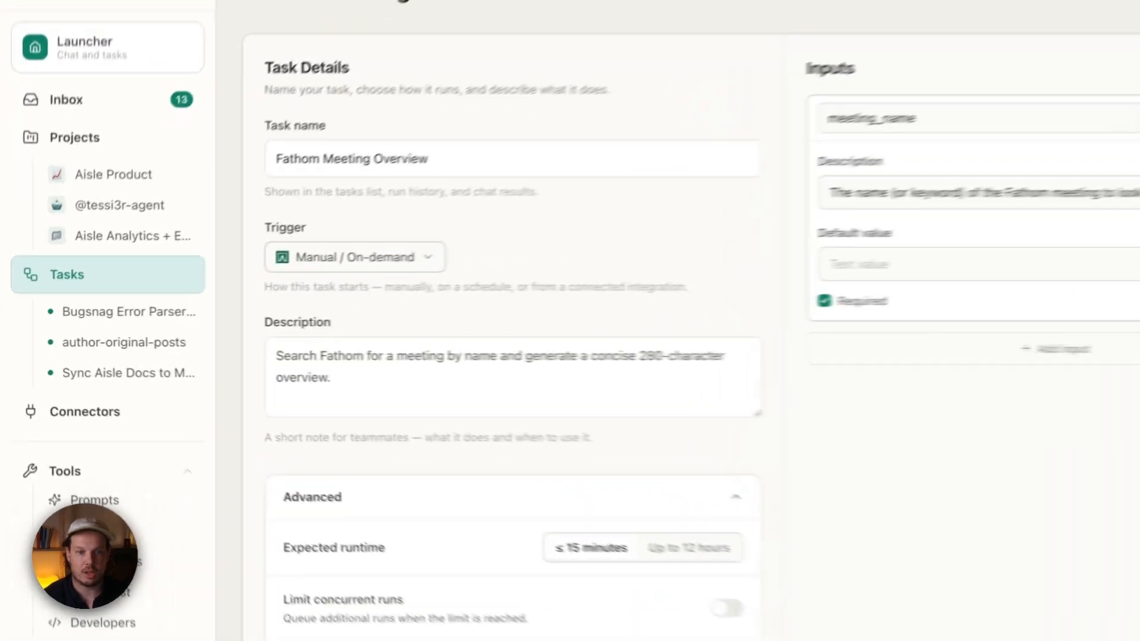
# - Browse the trigger options for the task, keeping Manual / On-demand selected
pyautogui.click(287, 286)
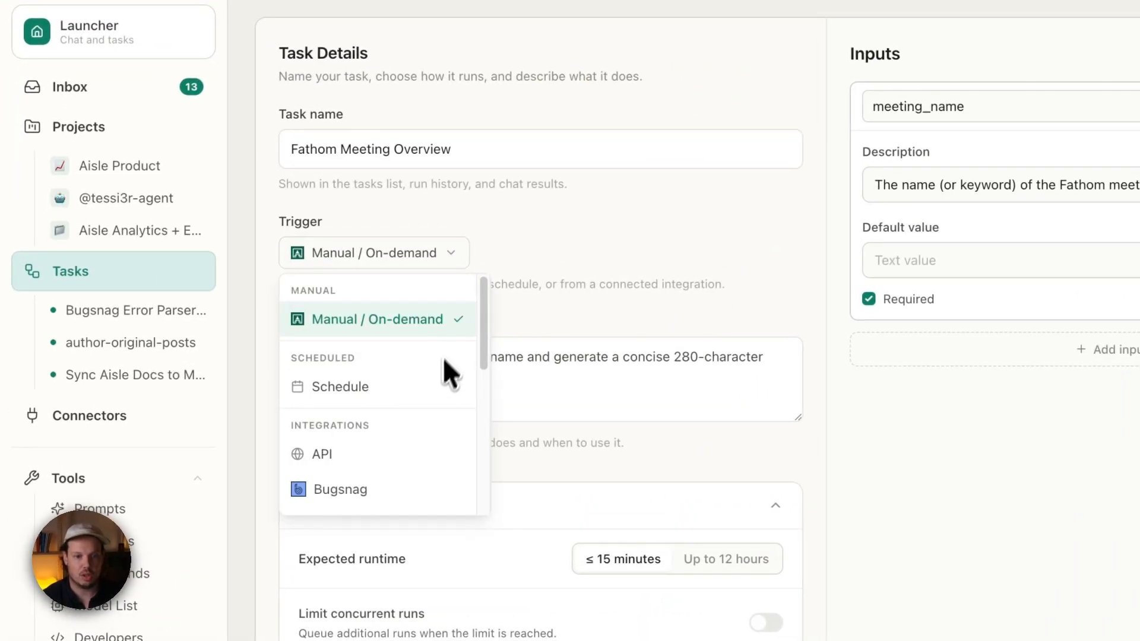
pyautogui.scroll(-3, 432, 395)
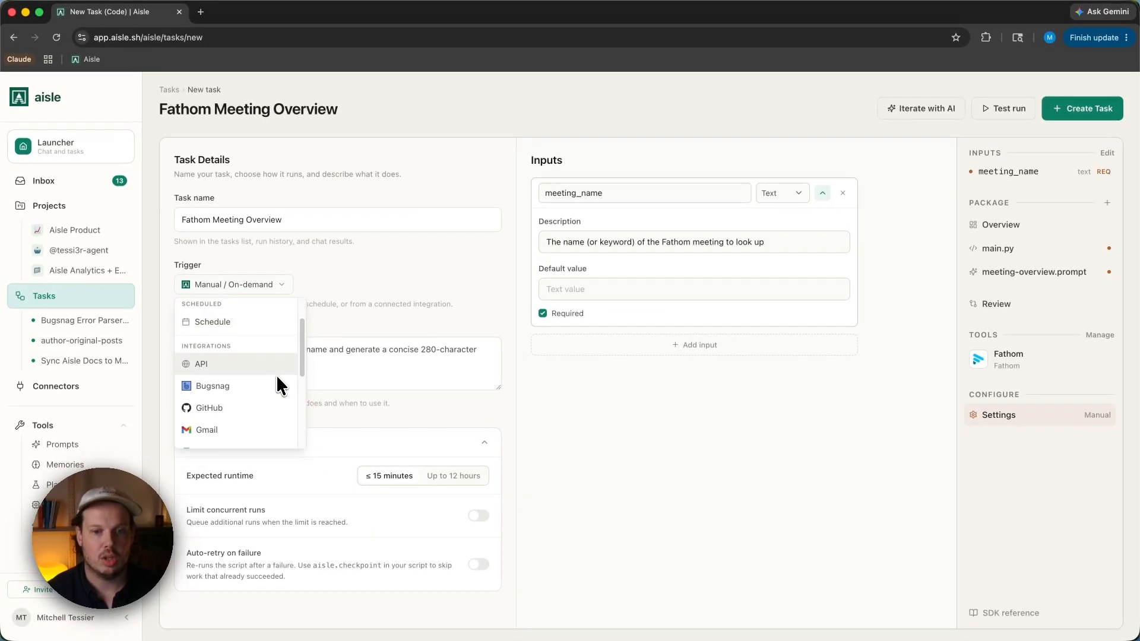
pyautogui.scroll(-5, 276, 375)
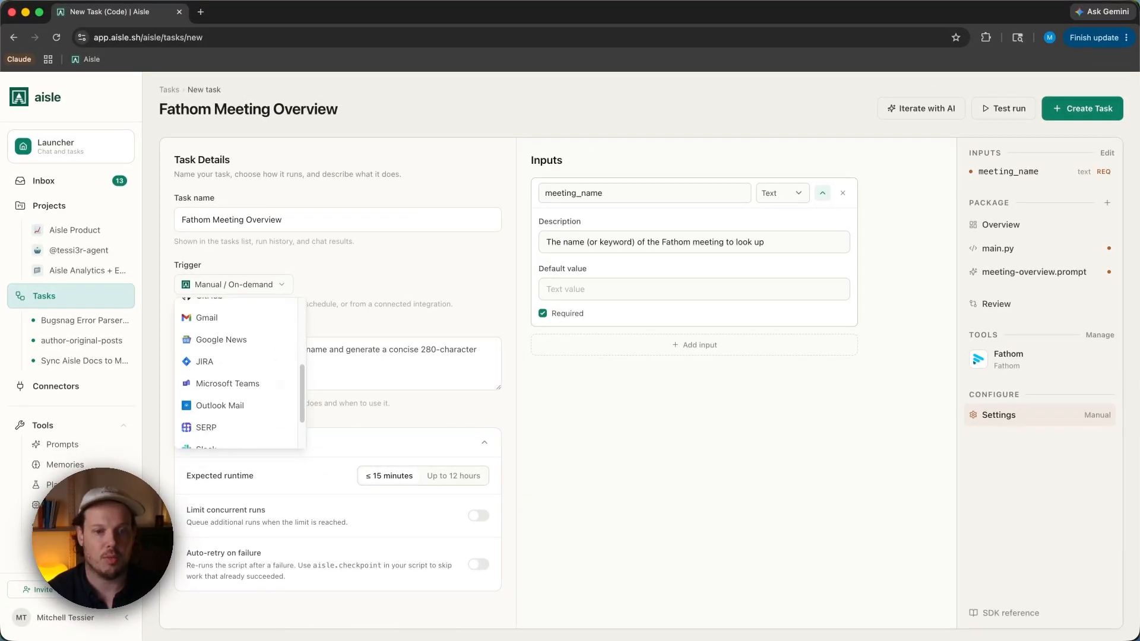
pyautogui.scroll(3, 237, 357)
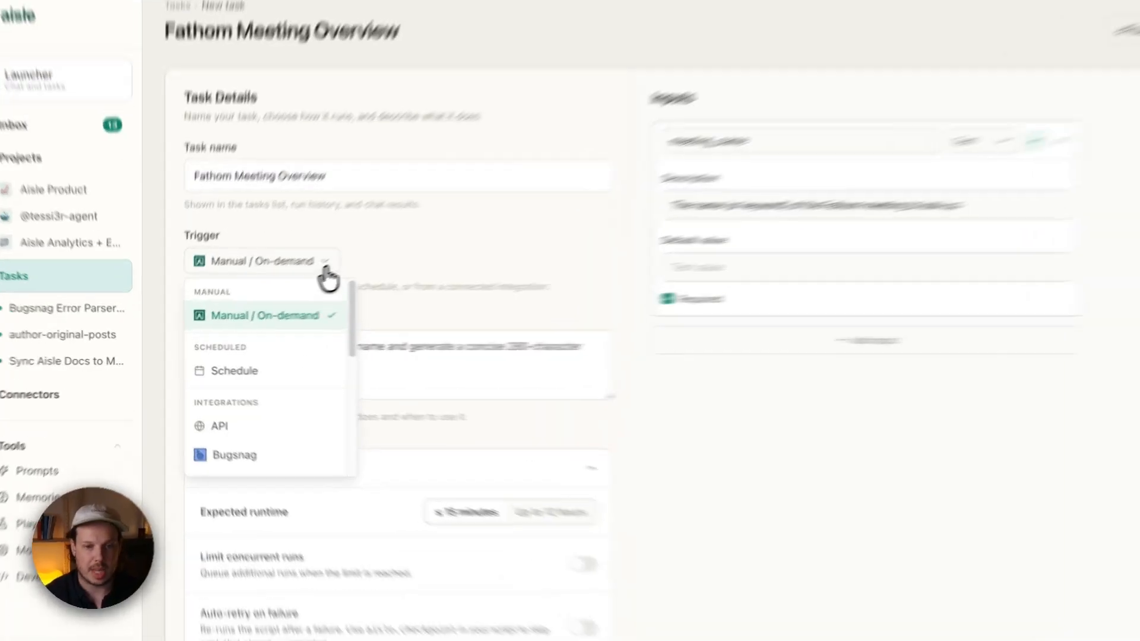
pyautogui.click(283, 286)
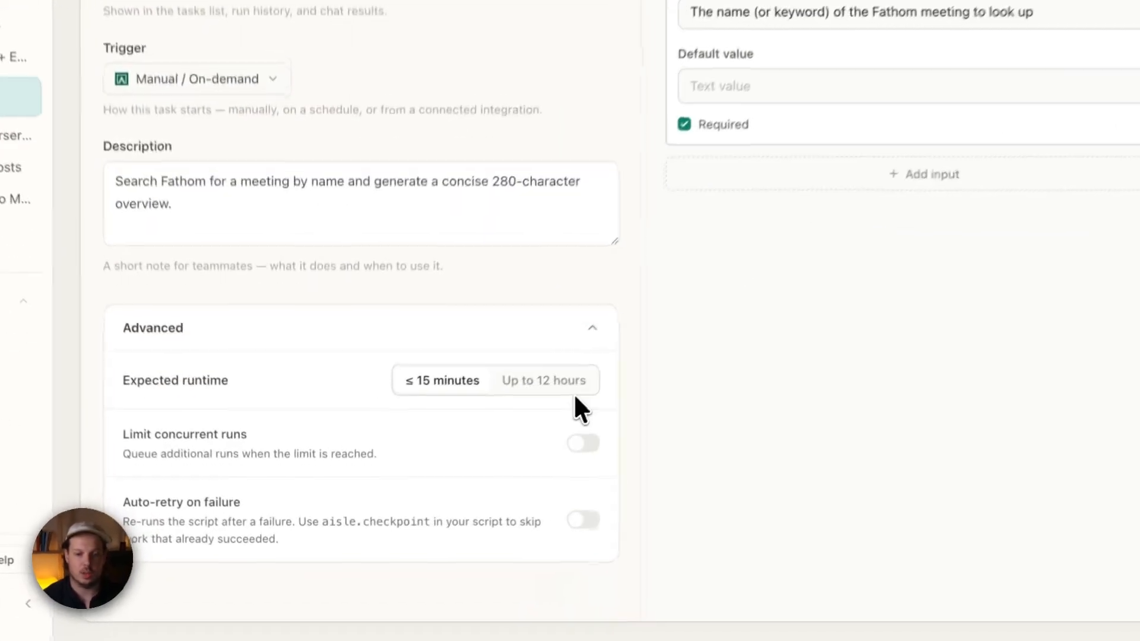
# - Keep the expected runtime at ≤ 15 minutes and turn on auto-retry on failure in the advanced settings
pyautogui.click(475, 482)
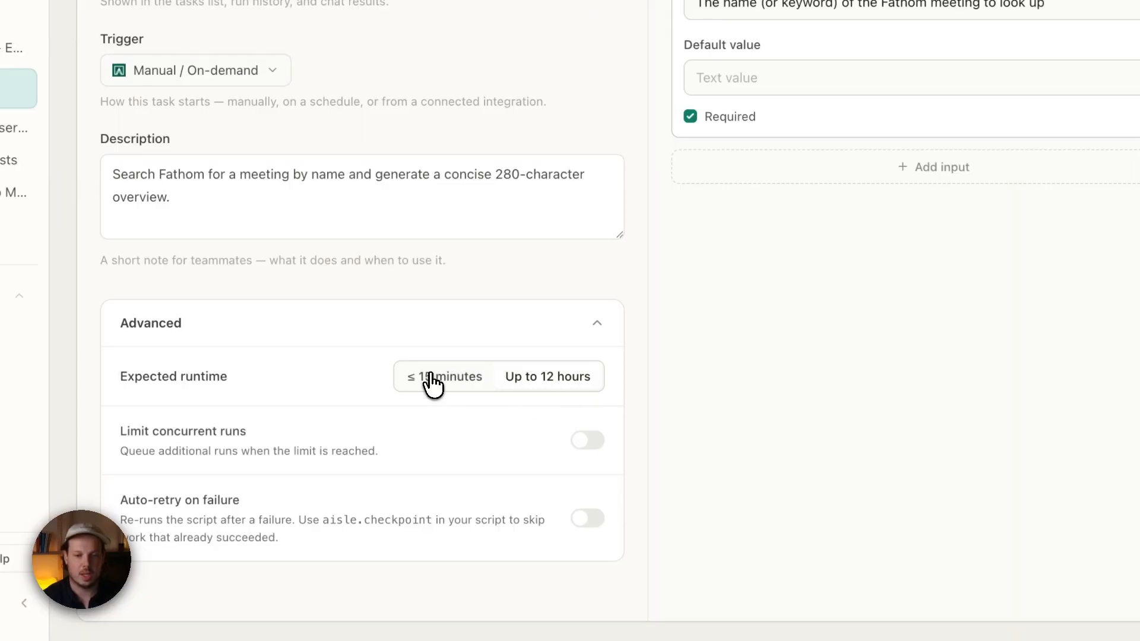
pyautogui.click(382, 479)
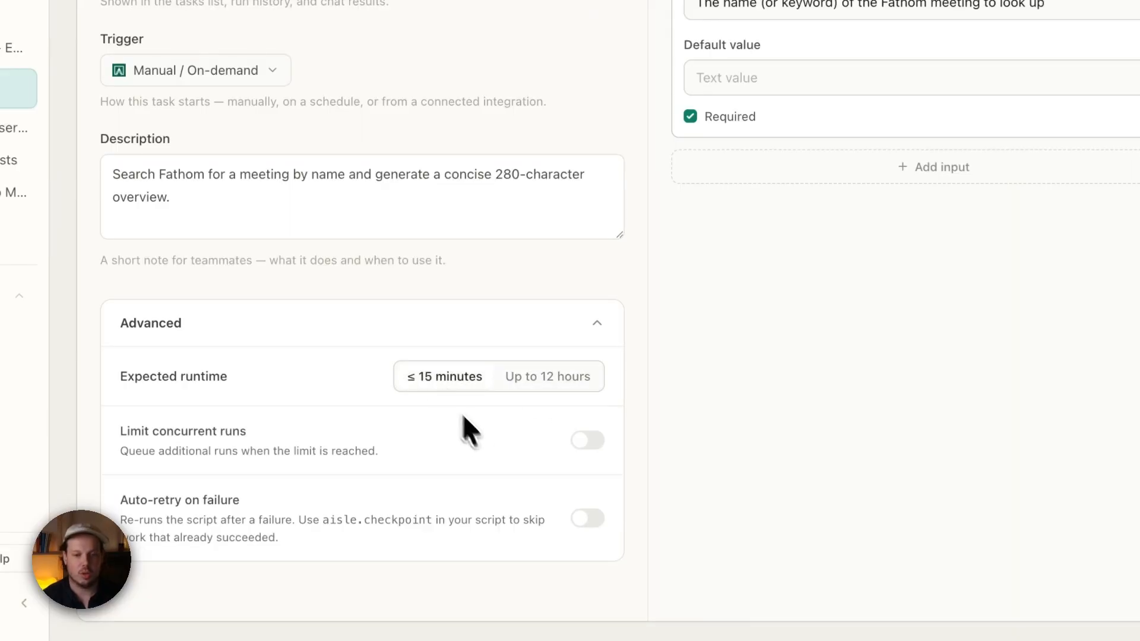
pyautogui.click(588, 529)
pyautogui.scroll(-1, 475, 525)
pyautogui.click(302, 557)
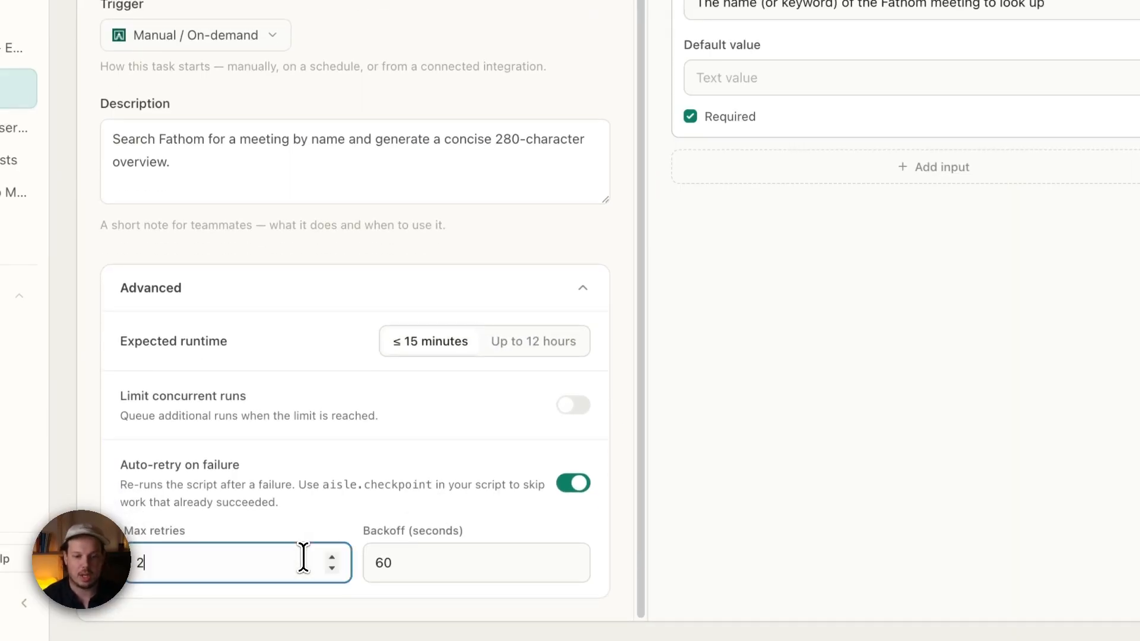
pyautogui.click(461, 568)
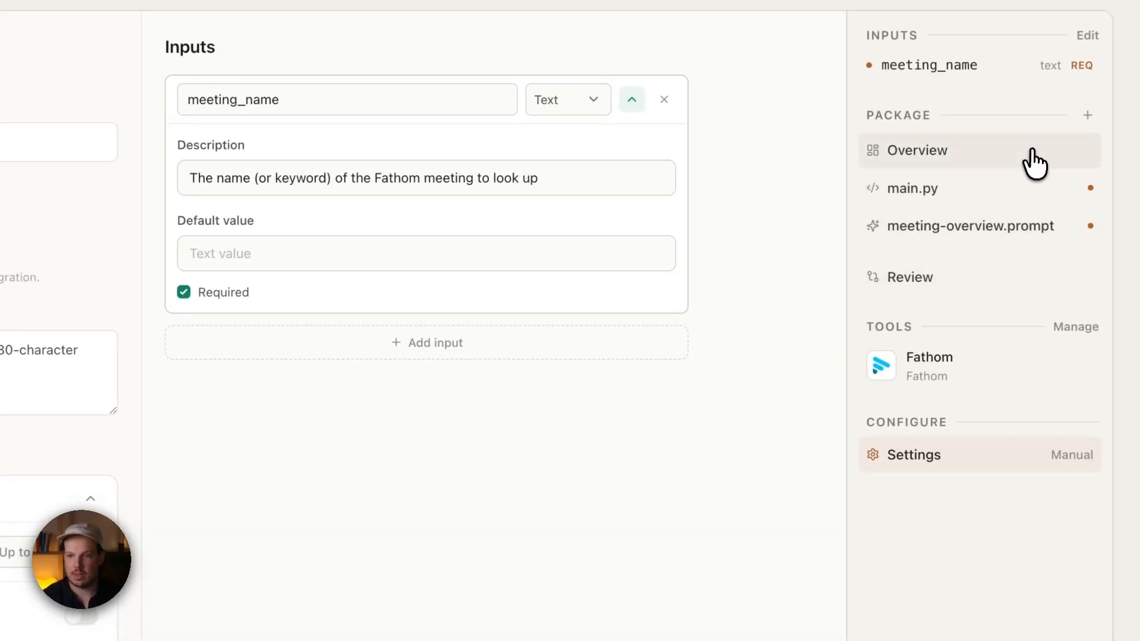
# - Open main.py from the package and browse the SDK reference panel
pyautogui.click(1033, 163)
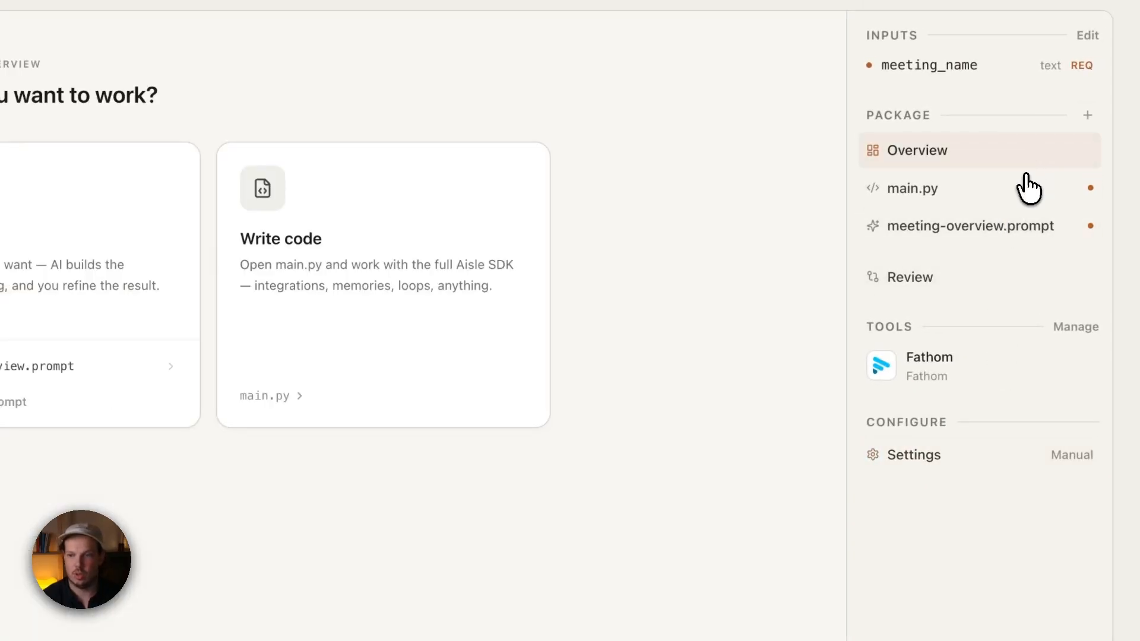
pyautogui.click(1029, 189)
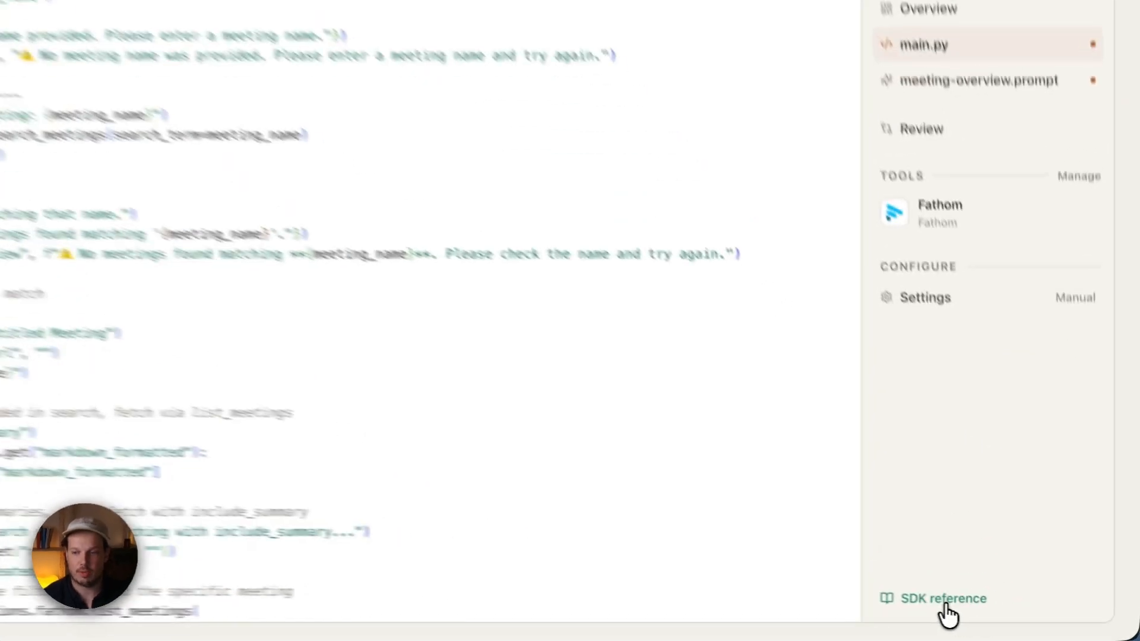
pyautogui.click(1012, 616)
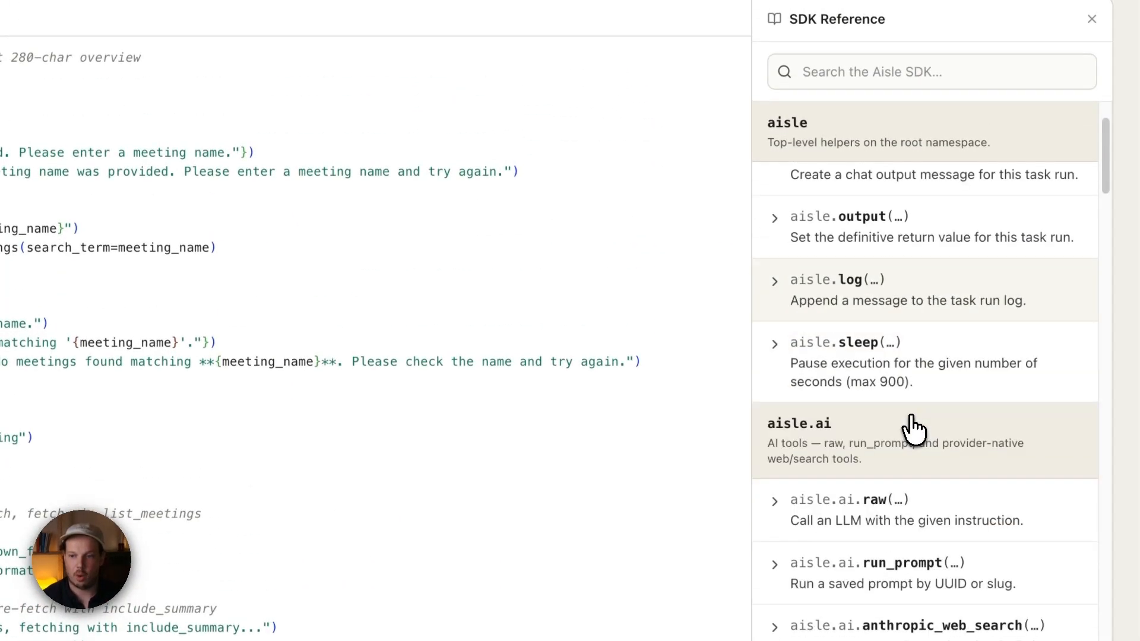
pyautogui.scroll(-15, 915, 431)
pyautogui.scroll(20, 929, 502)
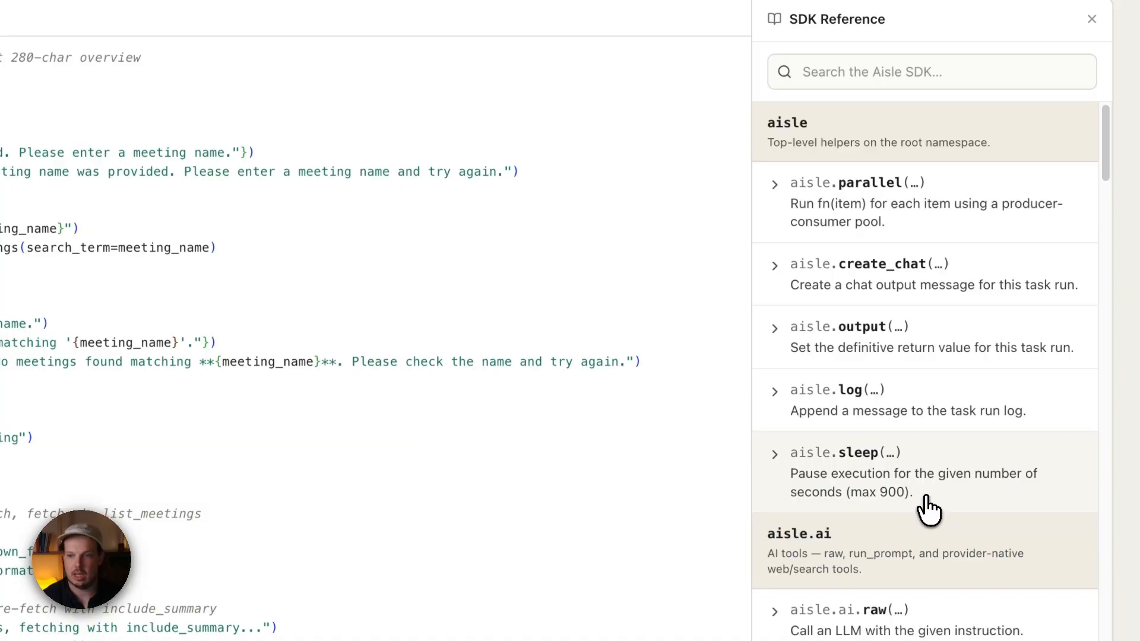
# - Search the SDK reference for checkpoint and expand the checkpoint done and mark entries
pyautogui.click(881, 62)
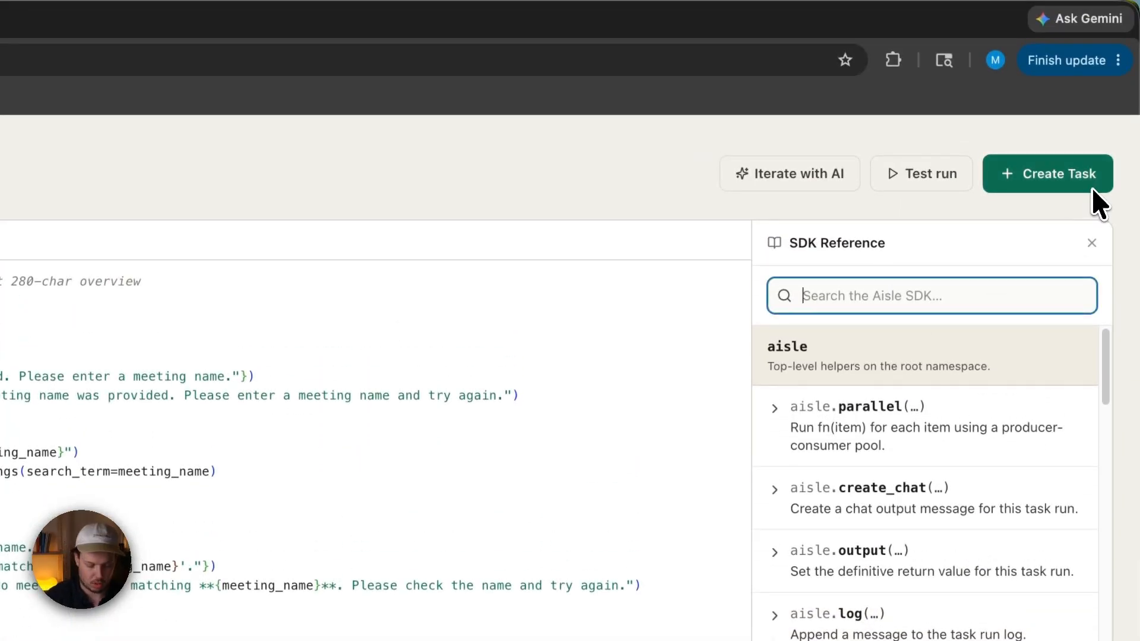
pyautogui.write('check')
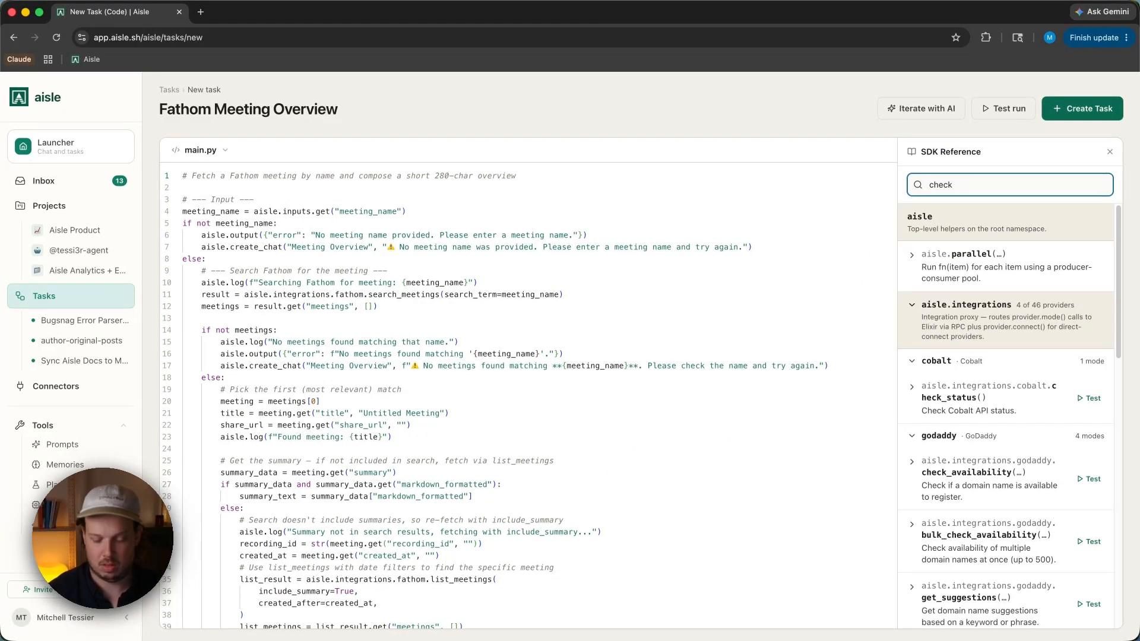
pyautogui.write('p')
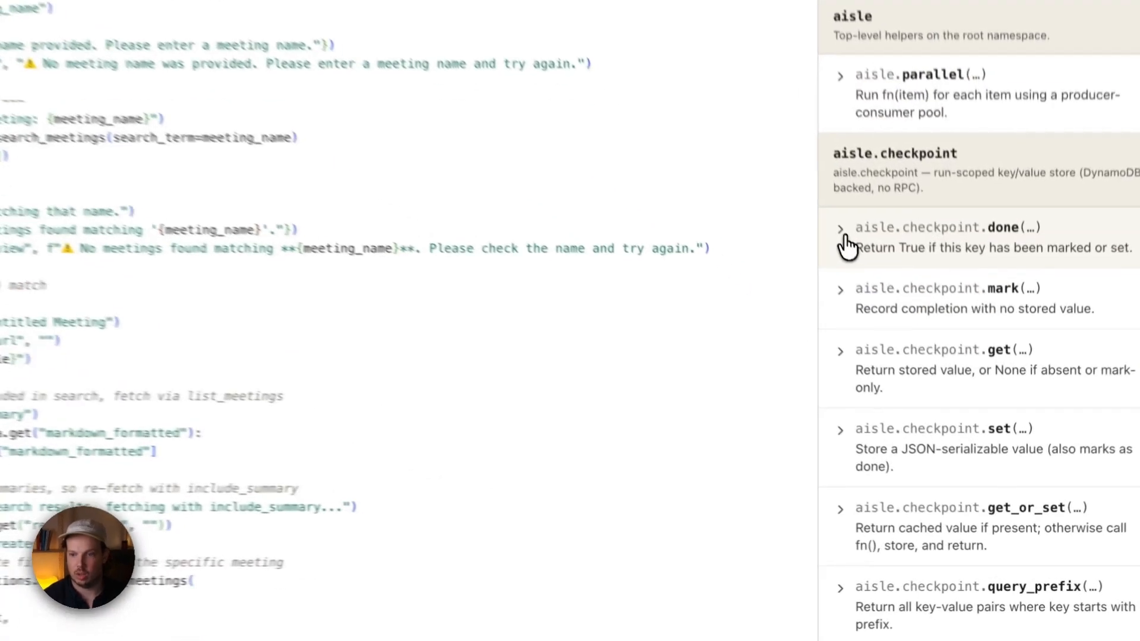
pyautogui.click(920, 363)
pyautogui.click(879, 456)
pyautogui.scroll(-4, 928, 496)
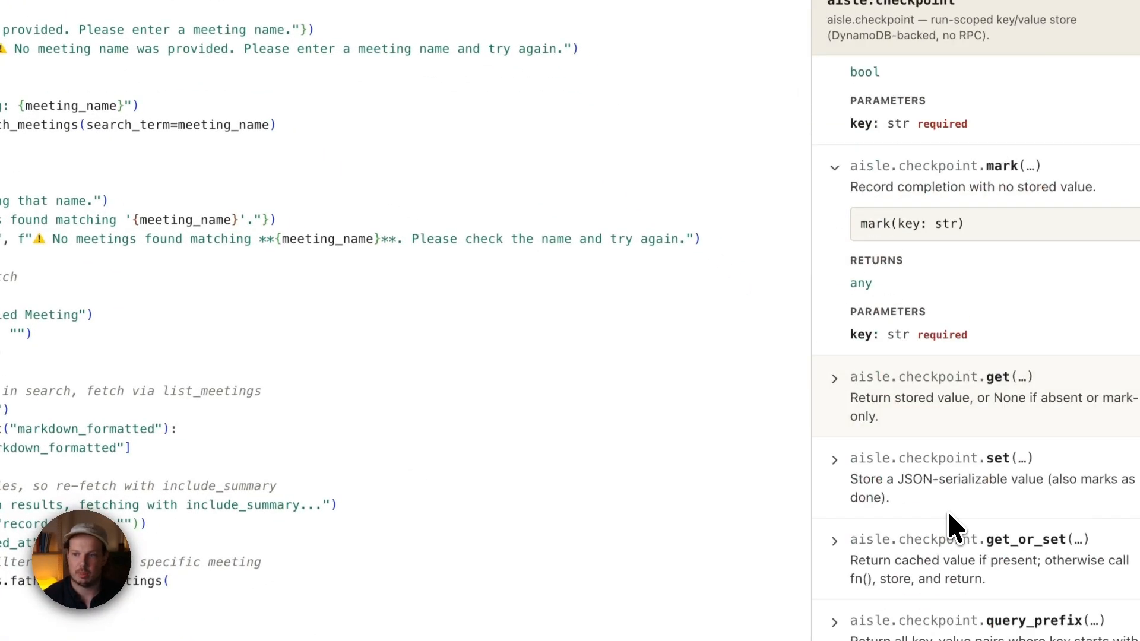
pyautogui.scroll(4, 954, 522)
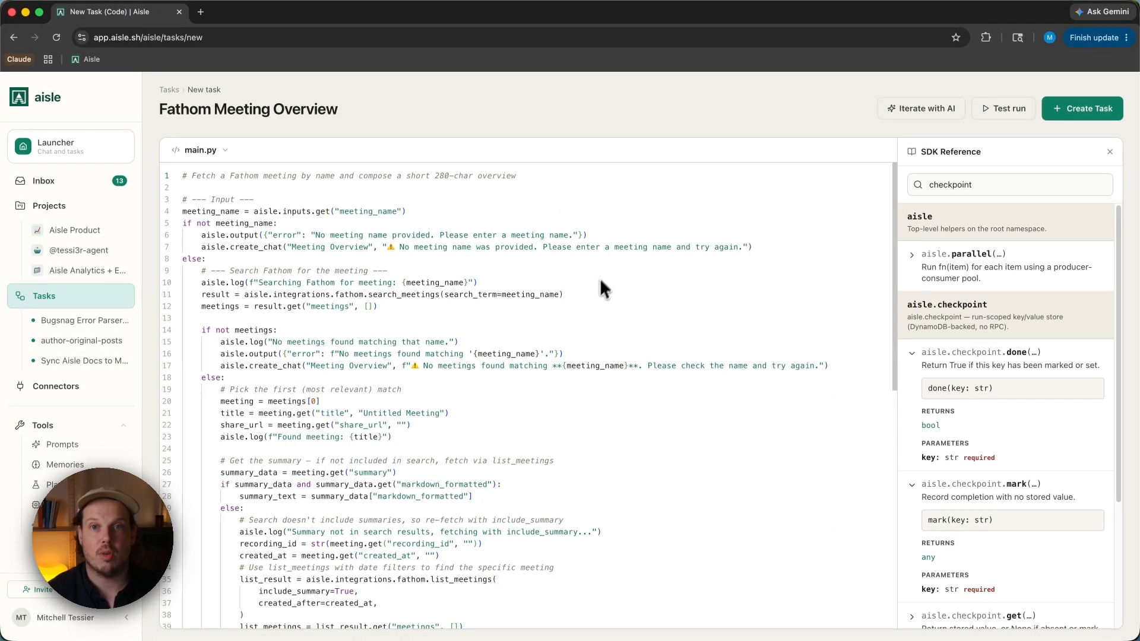